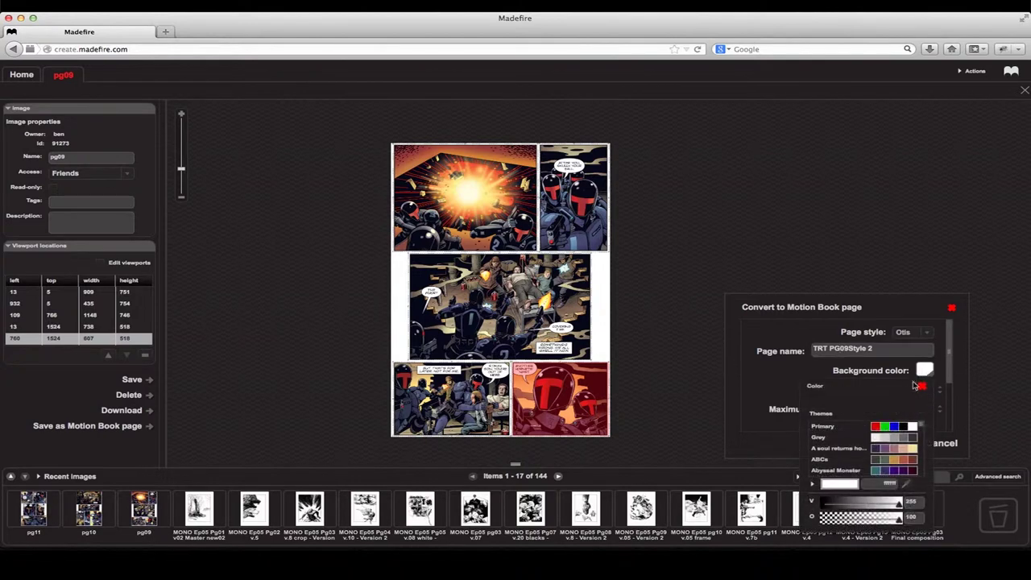
Step: Set the background color to black and the maximum panel scale to 400 percent, and convert pg09 to a Motion Book page
{"action": "left_click", "coordinate": [906, 427]}
{"action": "left_click", "coordinate": [922, 385]}
{"action": "left_click", "coordinate": [924, 410]}
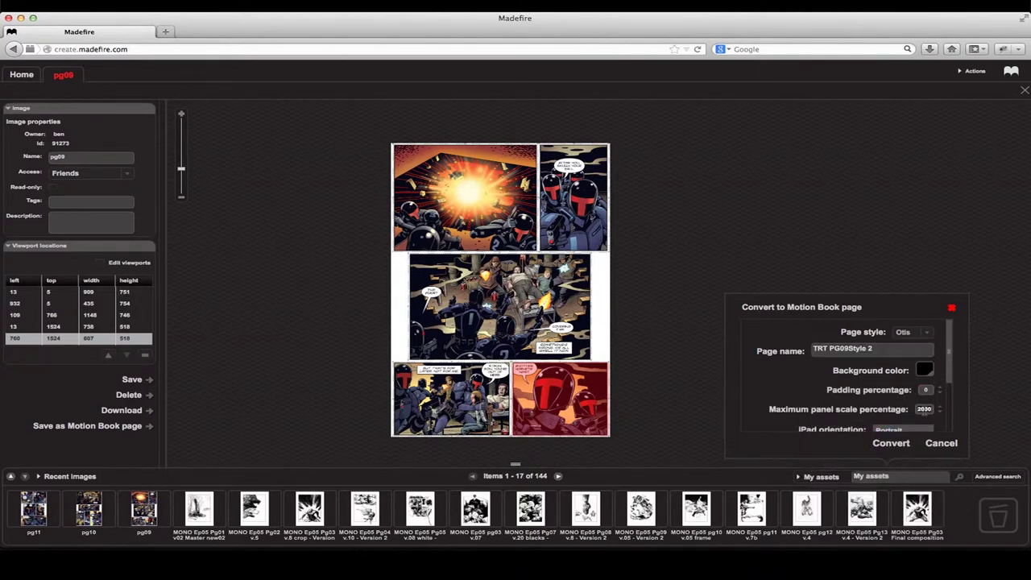
{"action": "scroll", "coordinate": [853, 379], "scroll_direction": "down", "scroll_amount": 3}
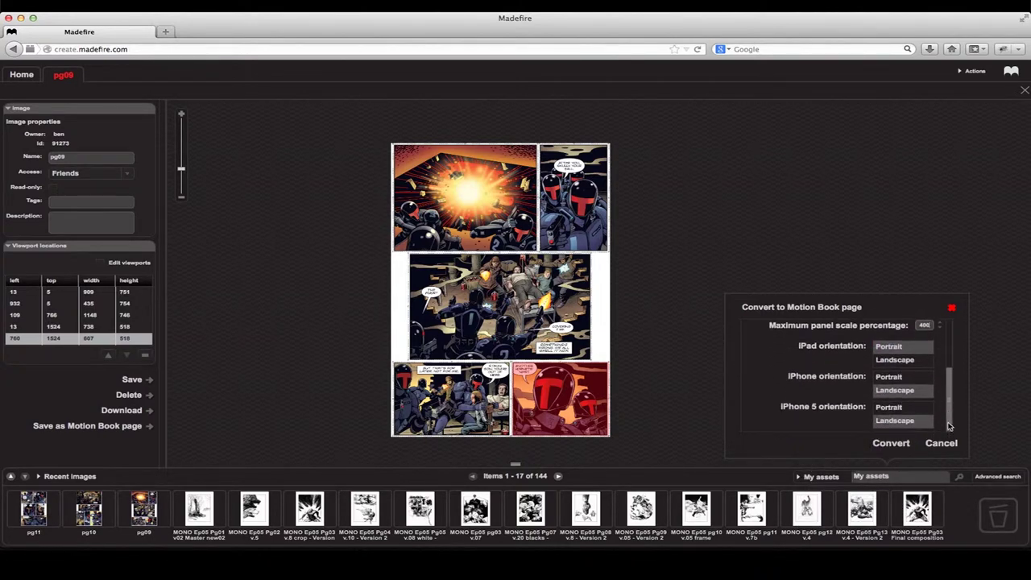
{"action": "left_click", "coordinate": [891, 443]}
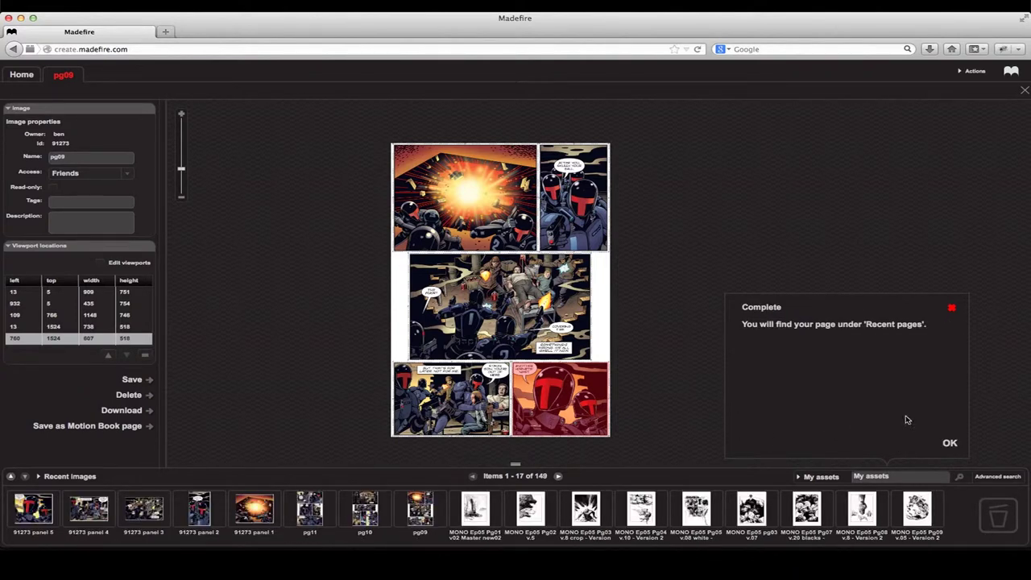
{"action": "left_click", "coordinate": [950, 444]}
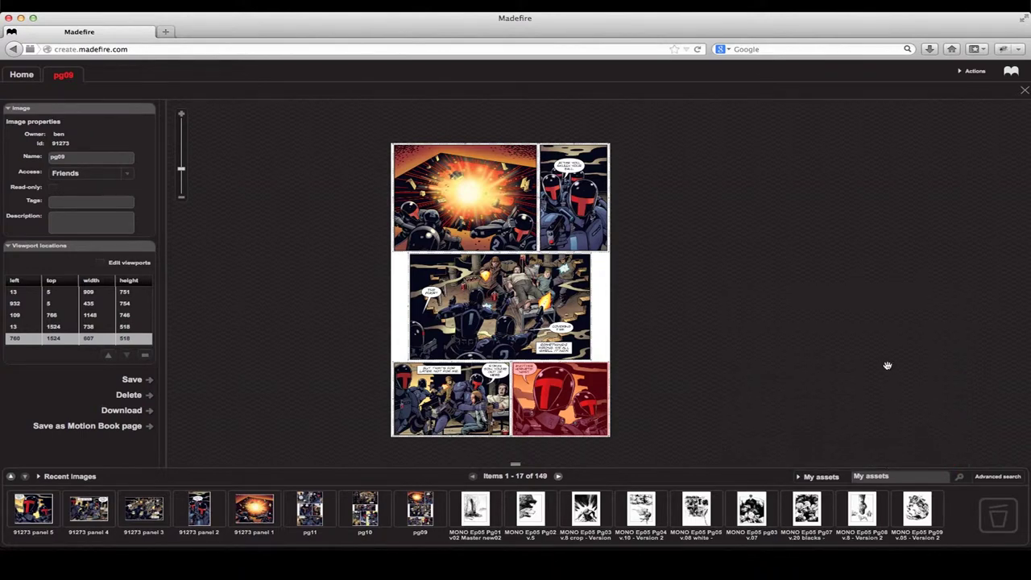
Step: Close pg09, open the pg10 and pg11 images from the recent images, and bring pg10 to the front
{"action": "left_click", "coordinate": [1023, 91]}
{"action": "left_click", "coordinate": [364, 507]}
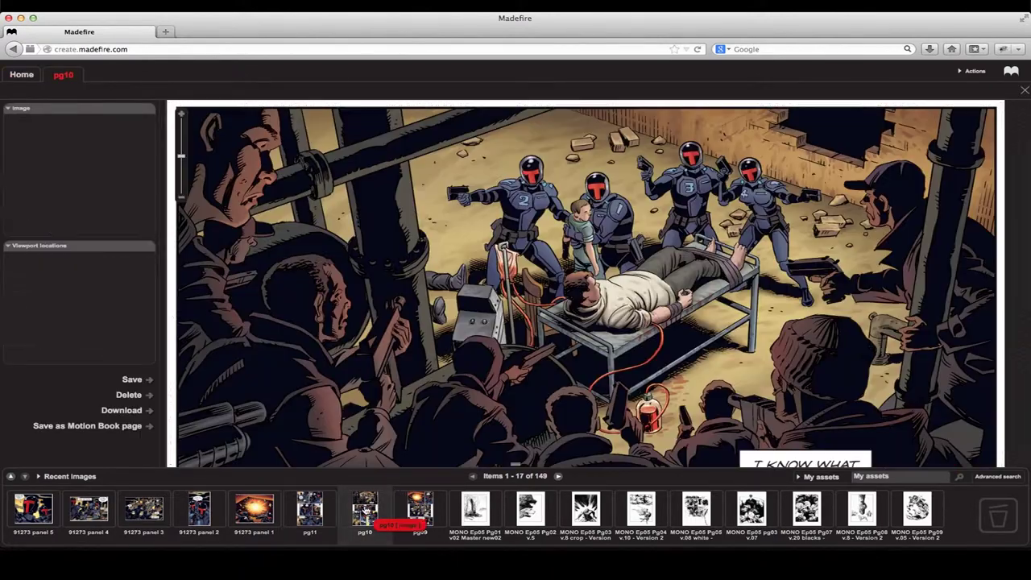
{"action": "left_click", "coordinate": [310, 511]}
{"action": "left_click", "coordinate": [62, 74]}
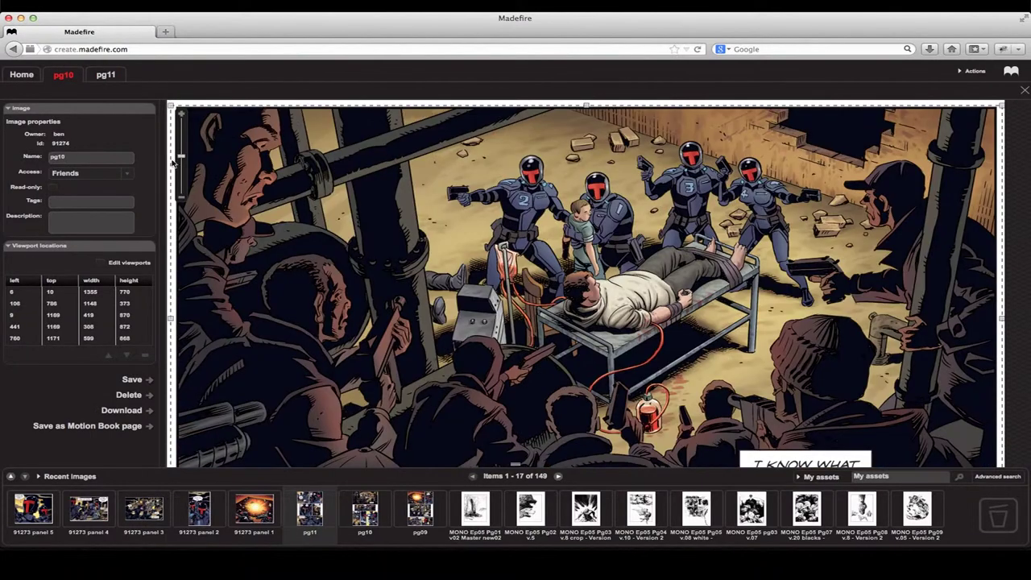
Step: Start saving pg10 as a Motion Book page with the Ross page style and the page name TRT PG10 Style 1
{"action": "left_click", "coordinate": [181, 161]}
{"action": "left_click_drag", "start_coordinate": [181, 163], "coordinate": [181, 166]}
{"action": "left_click_drag", "start_coordinate": [290, 260], "coordinate": [182, 169]}
{"action": "left_click", "coordinate": [131, 426]}
{"action": "scroll", "coordinate": [939, 344], "scroll_direction": "up", "scroll_amount": 3}
{"action": "left_click", "coordinate": [926, 332]}
{"action": "left_click", "coordinate": [910, 358]}
{"action": "left_click", "coordinate": [850, 349]}
{"action": "key", "text": "BackSpace"}
{"action": "key", "text": "BackSpace"}
{"action": "type", "text": "1"}
{"action": "left_click", "coordinate": [840, 347]}
Step: Adjust the maximum panel scale percentage and convert pg10 to the Style 1 Motion Book page
{"action": "left_click", "coordinate": [925, 409]}
{"action": "scroll", "coordinate": [950, 419], "scroll_direction": "down", "scroll_amount": 3}
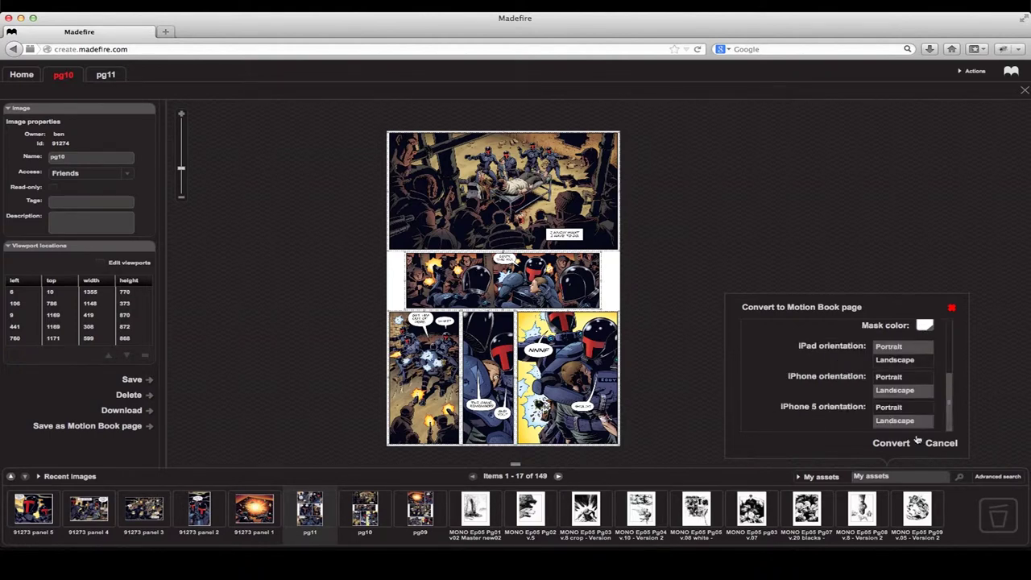
{"action": "left_click", "coordinate": [890, 443]}
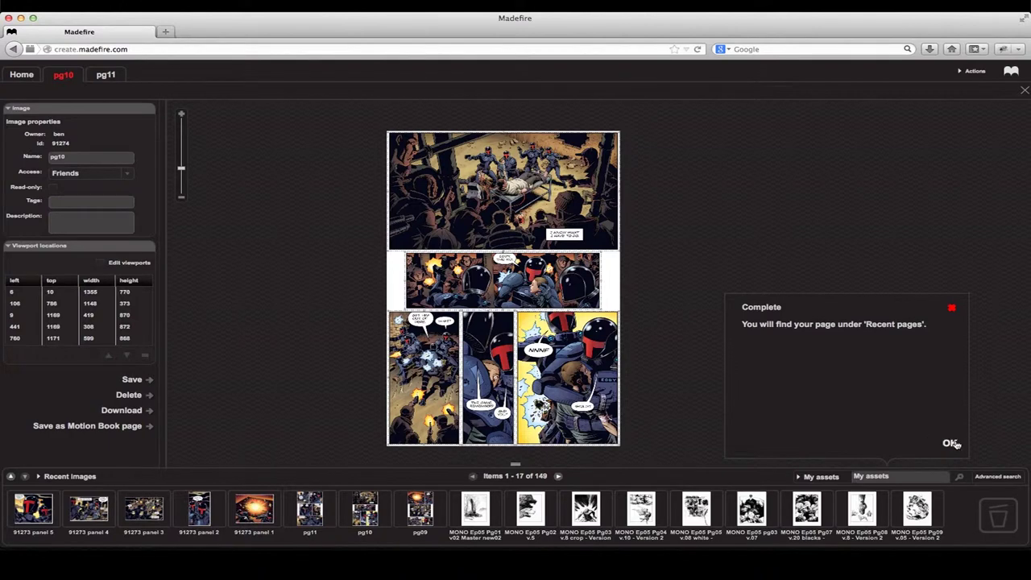
{"action": "left_click", "coordinate": [949, 444]}
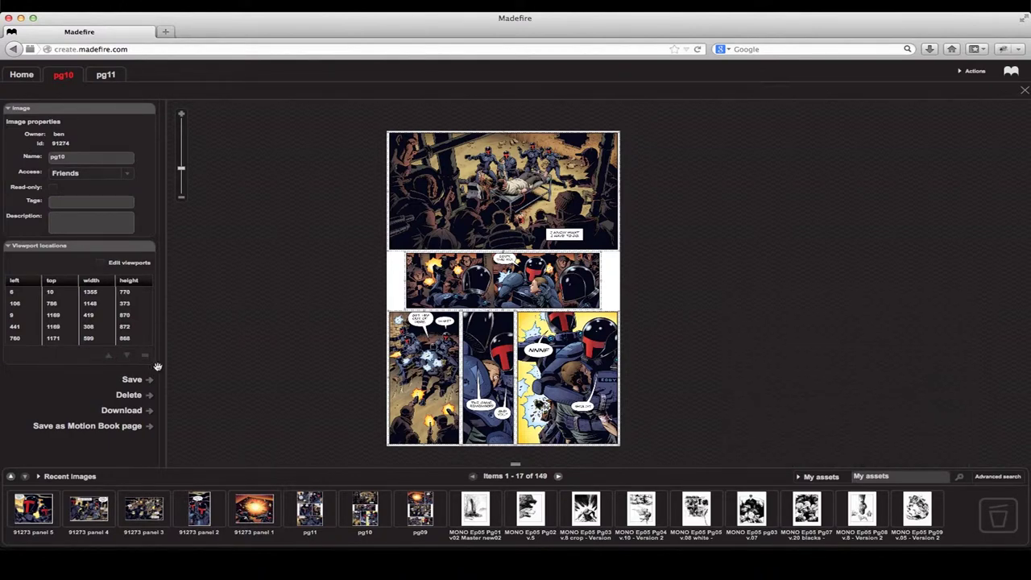
Step: Start another Motion Book conversion of pg10 with the Otis page style and the page name TRT PG10 Style 2
{"action": "left_click", "coordinate": [87, 425]}
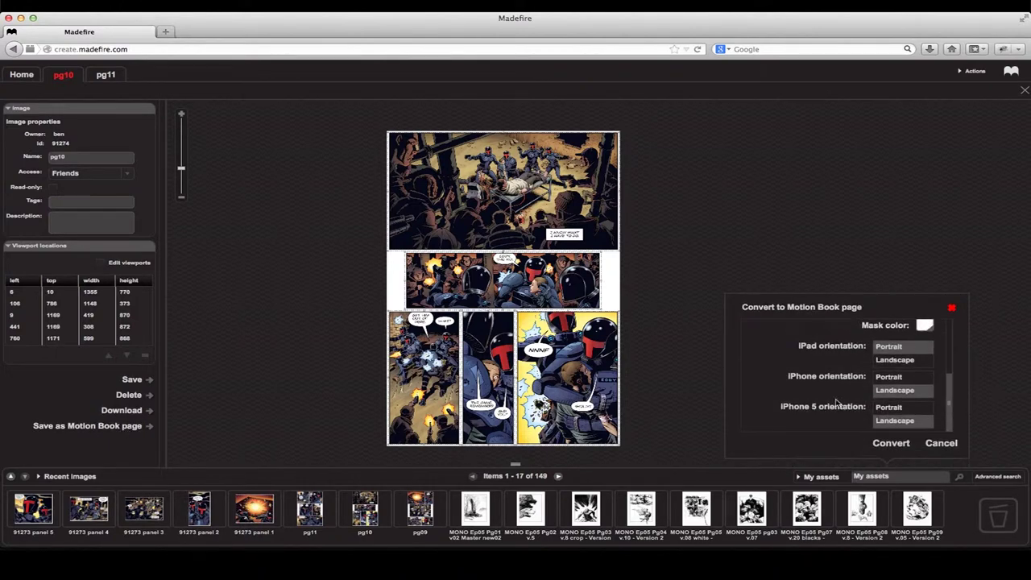
{"action": "left_click", "coordinate": [951, 345]}
{"action": "left_click", "coordinate": [924, 333]}
{"action": "left_click", "coordinate": [907, 354]}
{"action": "left_click", "coordinate": [892, 349]}
Step: Set the background color to black and the maximum panel scale to 400 percent, and convert pg10 to the Style 2 page
{"action": "left_click", "coordinate": [923, 369]}
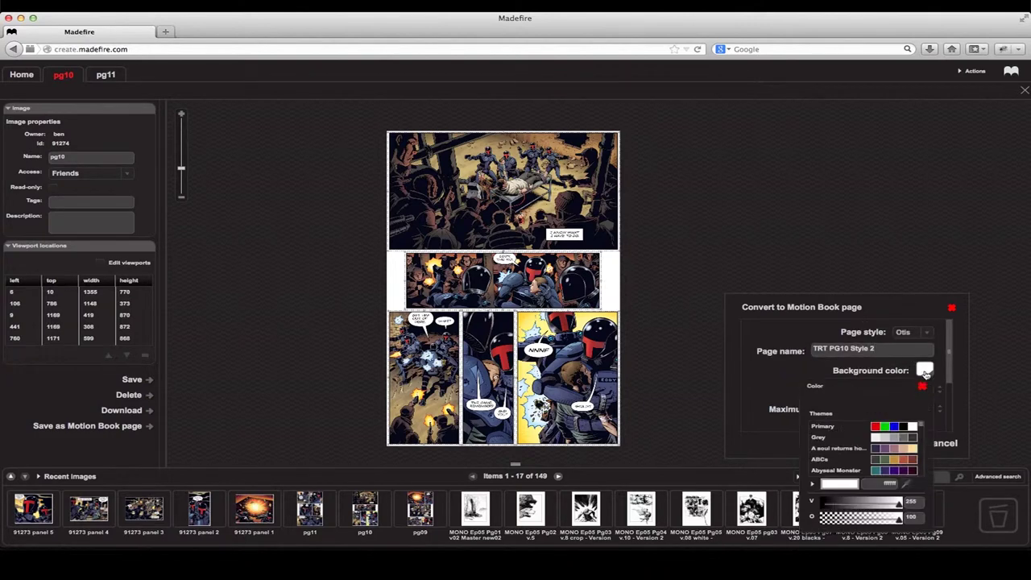
{"action": "left_click", "coordinate": [901, 424]}
{"action": "left_click", "coordinate": [919, 384]}
{"action": "left_click", "coordinate": [924, 409]}
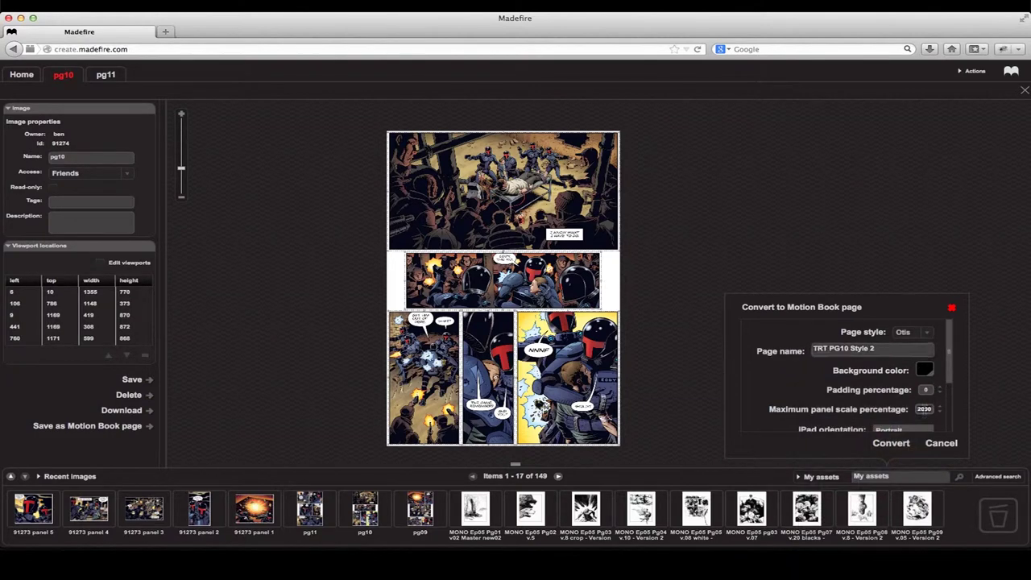
{"action": "scroll", "coordinate": [926, 379], "scroll_direction": "down", "scroll_amount": 3}
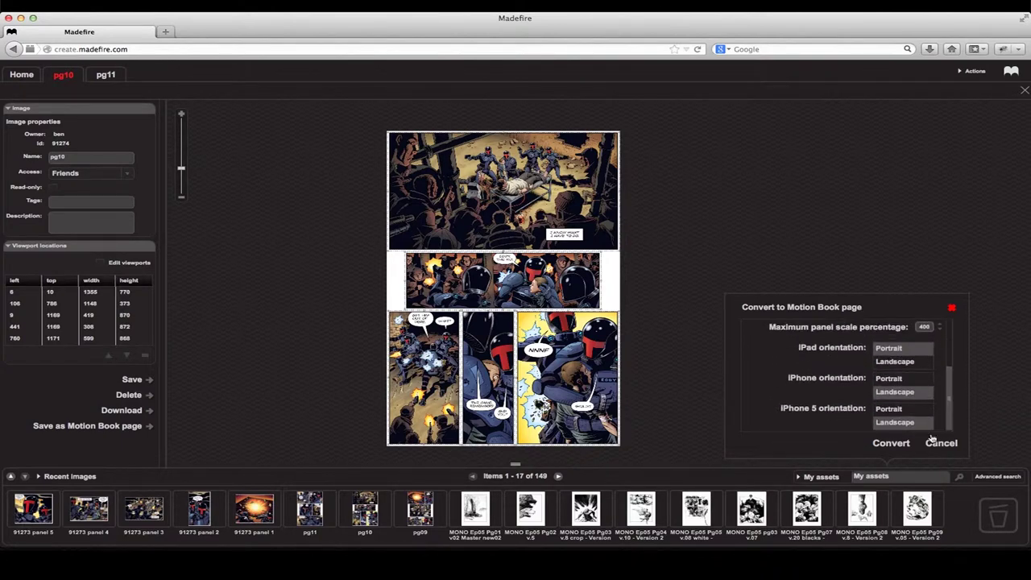
{"action": "left_click", "coordinate": [892, 444]}
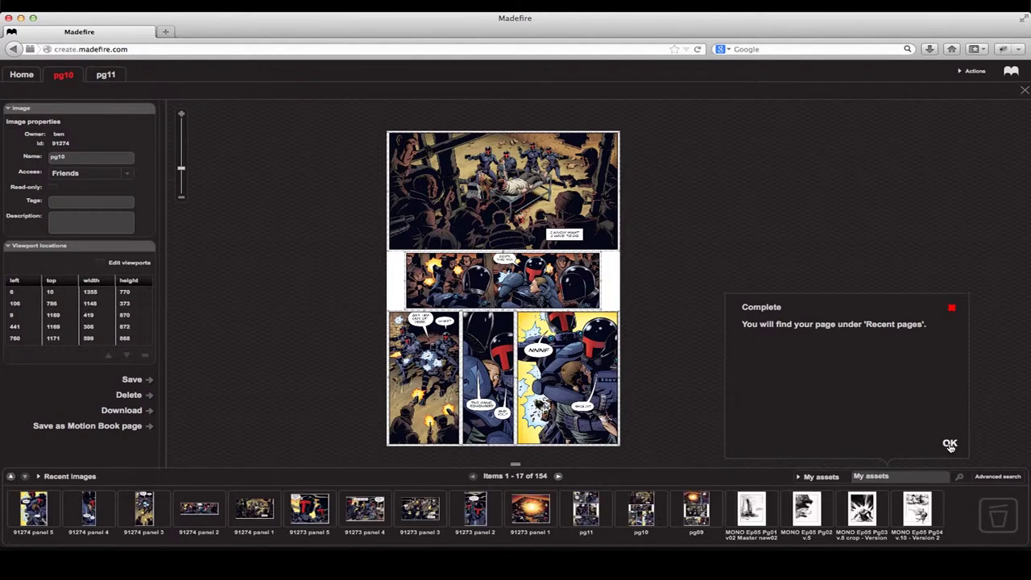
{"action": "left_click", "coordinate": [950, 448]}
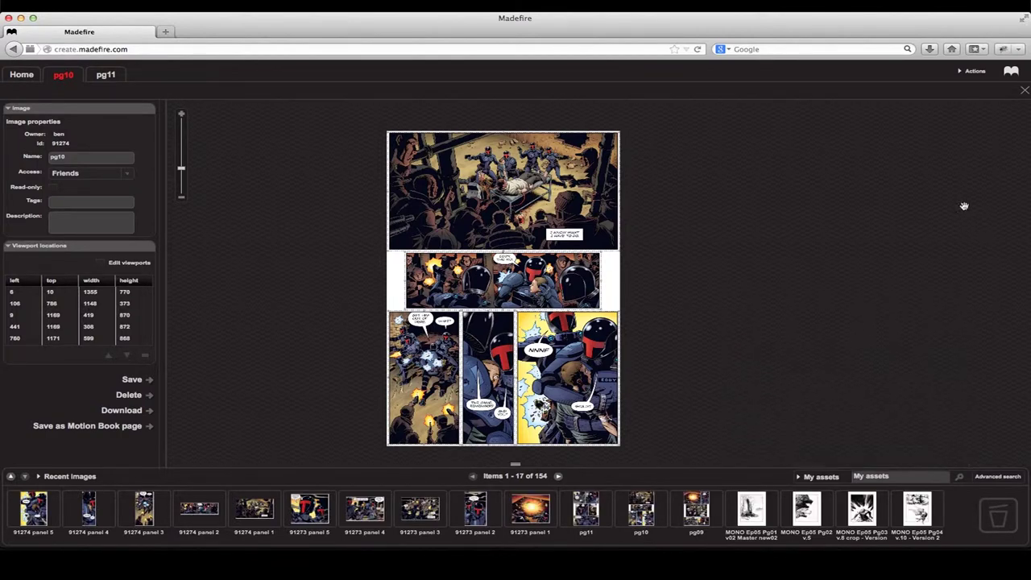
Step: Close pg10 and set up a Motion Book conversion of pg11 with the Ross page style and the page name TRT PG11 Style 1
{"action": "left_click", "coordinate": [1025, 93]}
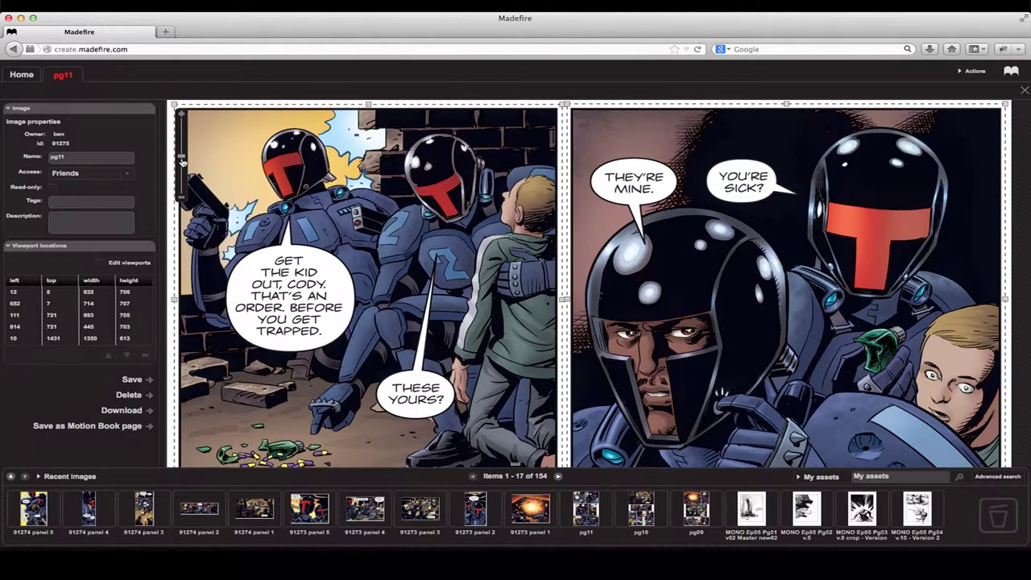
{"action": "left_click", "coordinate": [183, 165]}
{"action": "left_click", "coordinate": [133, 303]}
{"action": "left_click", "coordinate": [123, 426]}
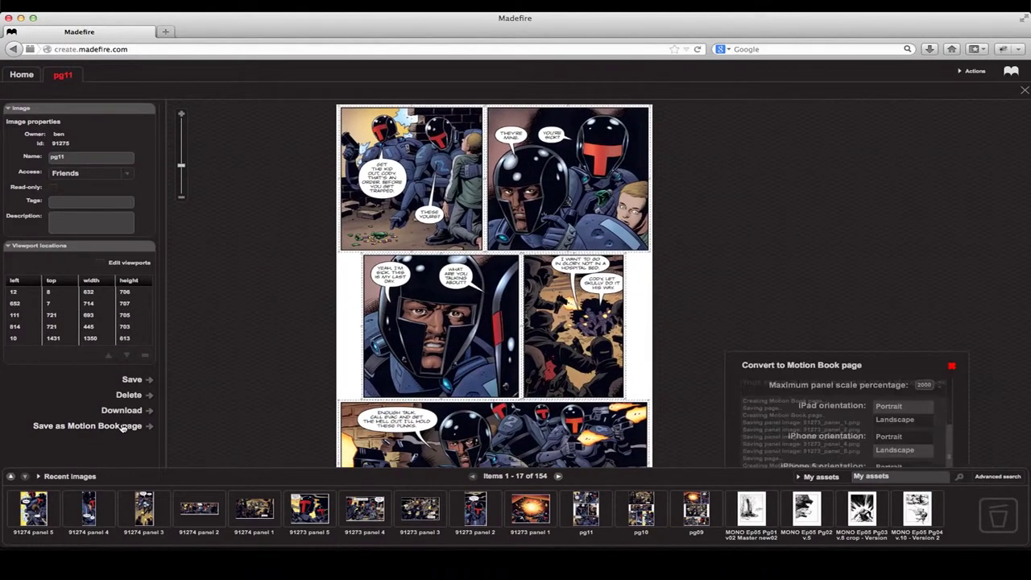
{"action": "scroll", "coordinate": [949, 345], "scroll_direction": "up", "scroll_amount": 5}
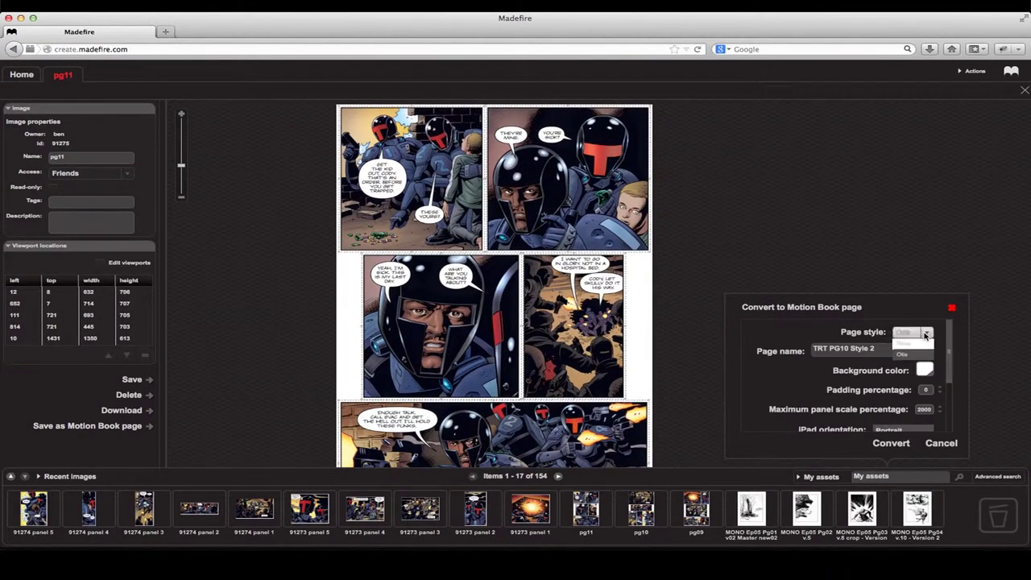
{"action": "left_click", "coordinate": [900, 350]}
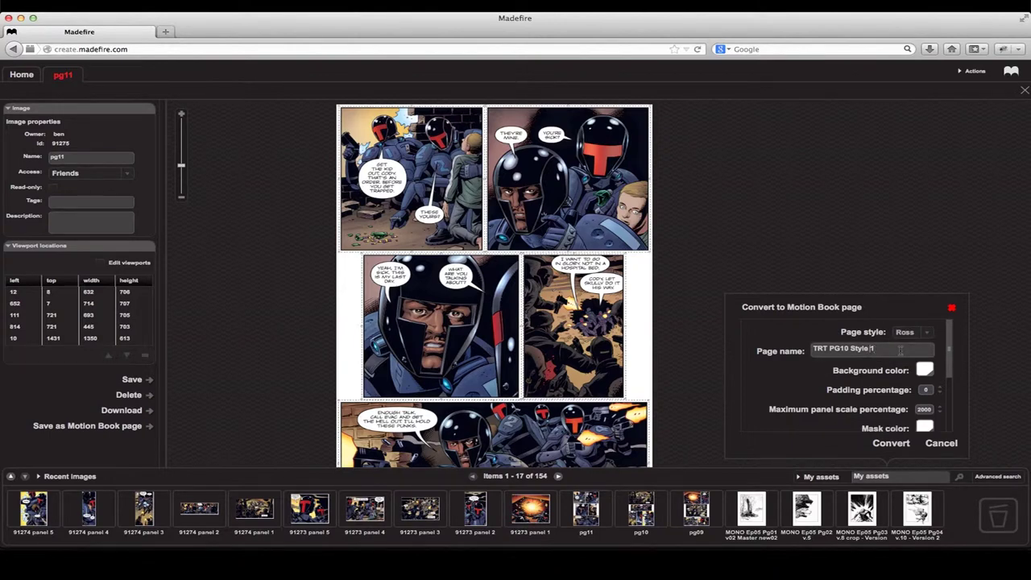
Step: Set the maximum panel scale to 400 percent and convert pg11 to the Style 1 Motion Book page
{"action": "left_click", "coordinate": [928, 410]}
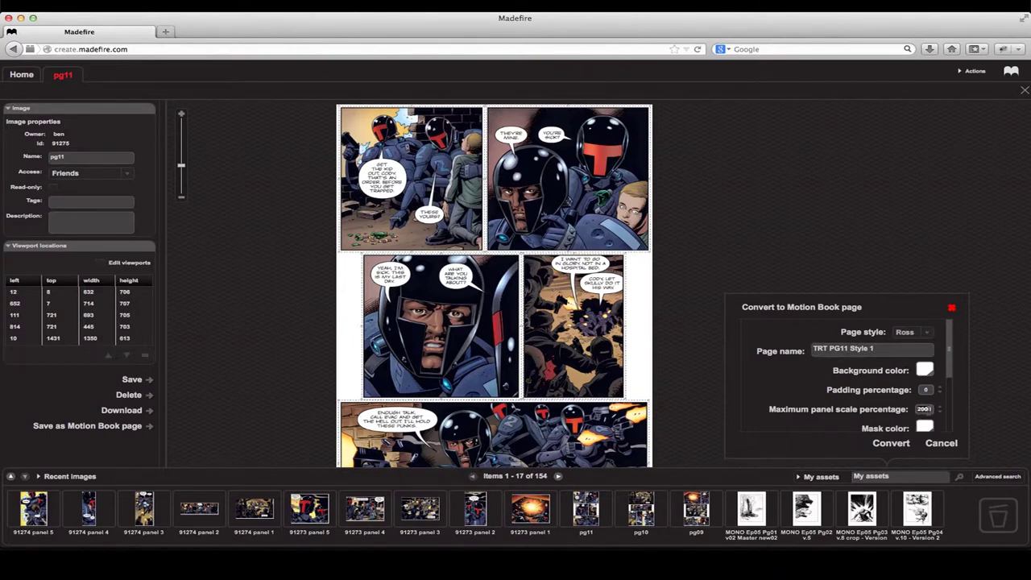
{"action": "scroll", "coordinate": [926, 378], "scroll_direction": "down", "scroll_amount": 5}
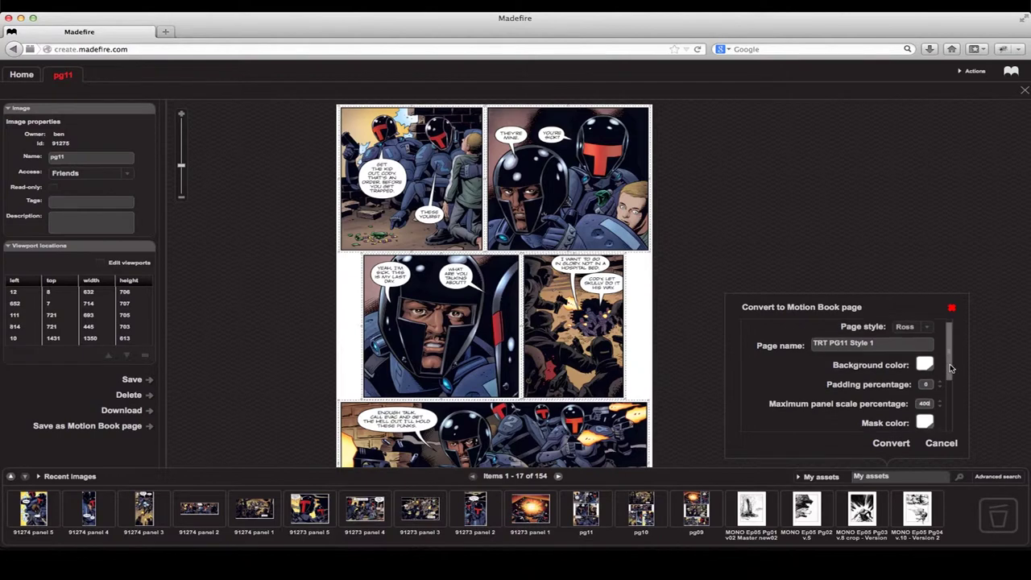
{"action": "left_click", "coordinate": [890, 443]}
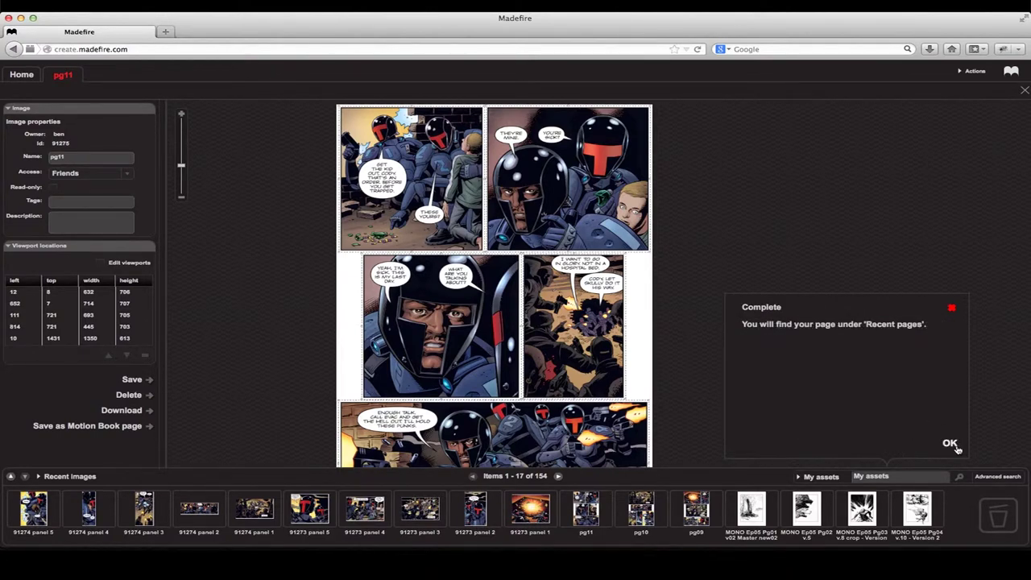
{"action": "left_click", "coordinate": [950, 442]}
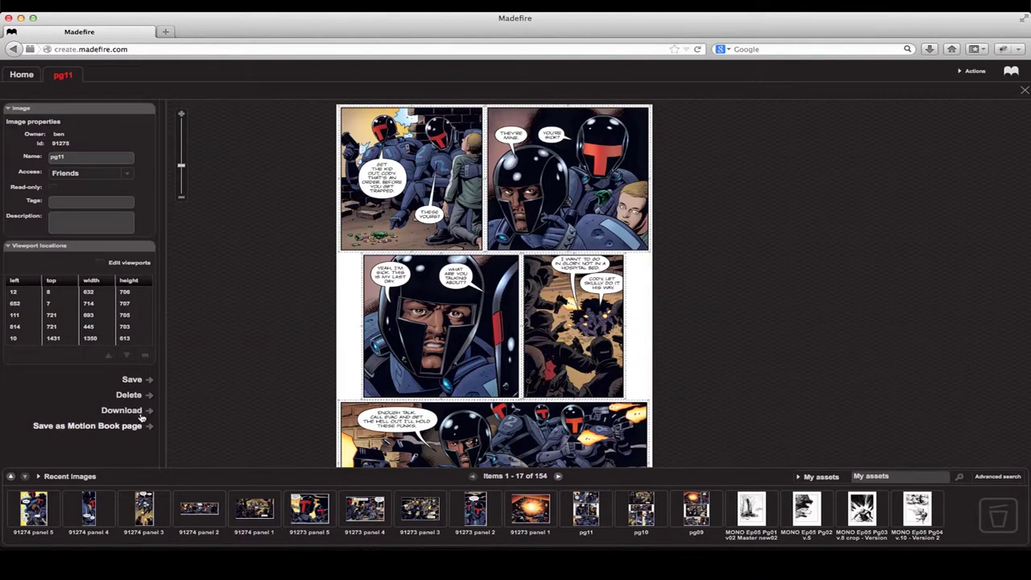
Step: Start another Motion Book conversion of pg11 with the Otis page style and the page name TRT PG11 Style 2
{"action": "left_click", "coordinate": [119, 426]}
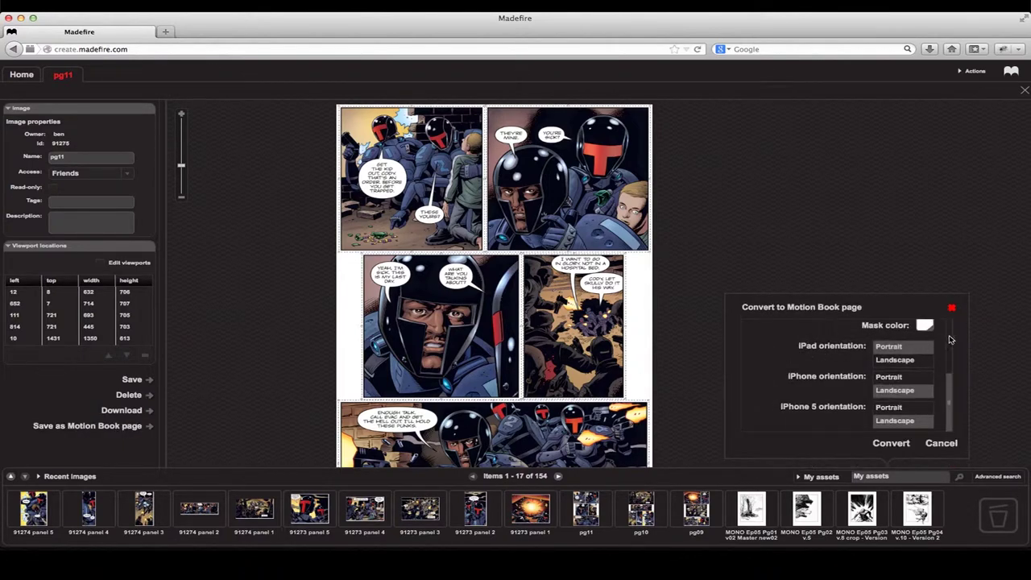
{"action": "scroll", "coordinate": [889, 342], "scroll_direction": "up", "scroll_amount": 5}
{"action": "key", "text": "BackSpace"}
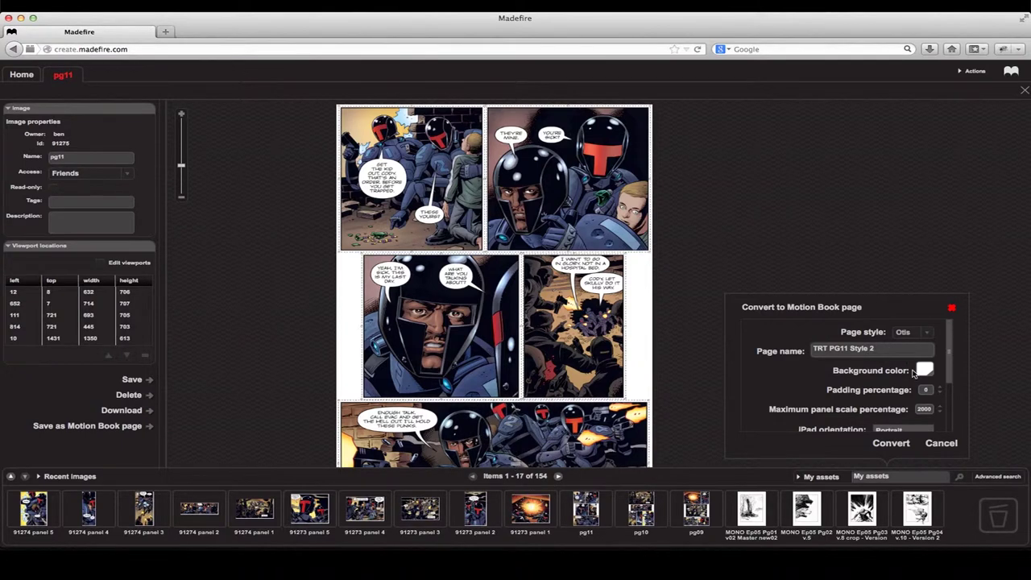
Step: Set the background color to black, adjust the maximum panel scale percentage, and convert pg11 to the Style 2 page
{"action": "left_click", "coordinate": [924, 372]}
{"action": "left_click", "coordinate": [903, 426]}
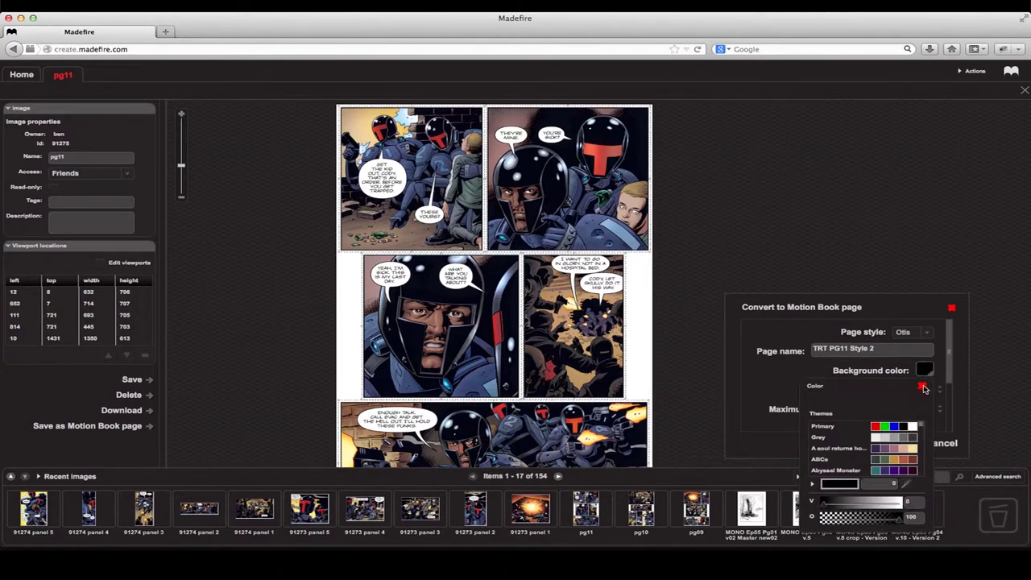
{"action": "left_click", "coordinate": [924, 386]}
{"action": "left_click", "coordinate": [922, 408]}
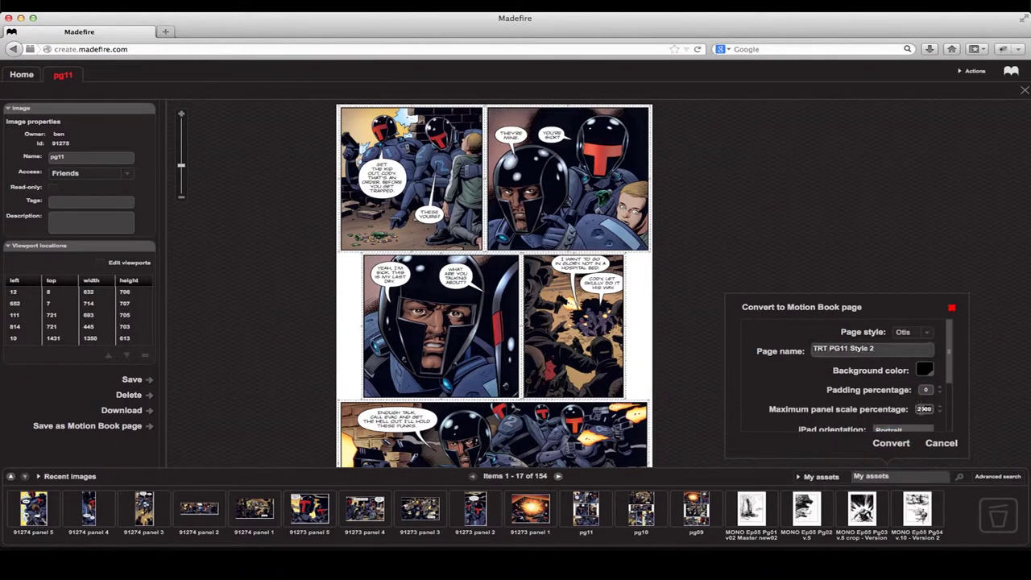
{"action": "left_click", "coordinate": [892, 443]}
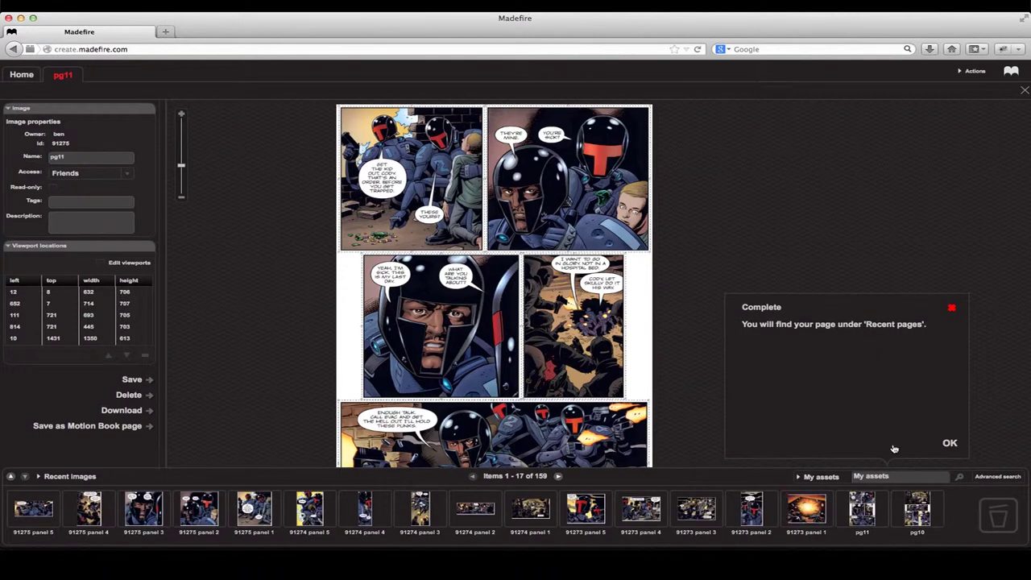
{"action": "left_click", "coordinate": [950, 443]}
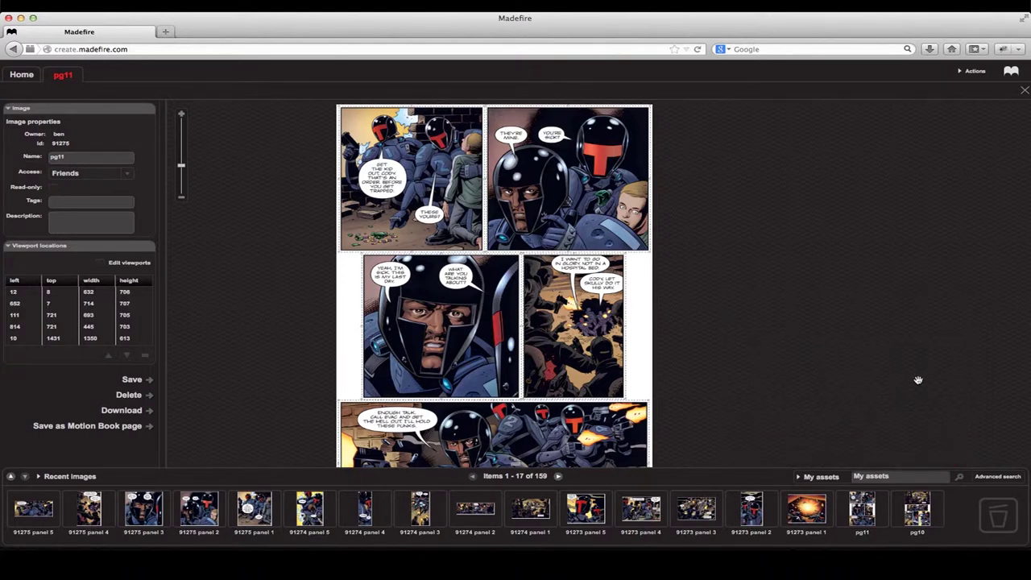
Step: Show the recent pages in the library and rename the page TRT PG109Style 1 to TRT PG09 Style 1
{"action": "left_click", "coordinate": [11, 476]}
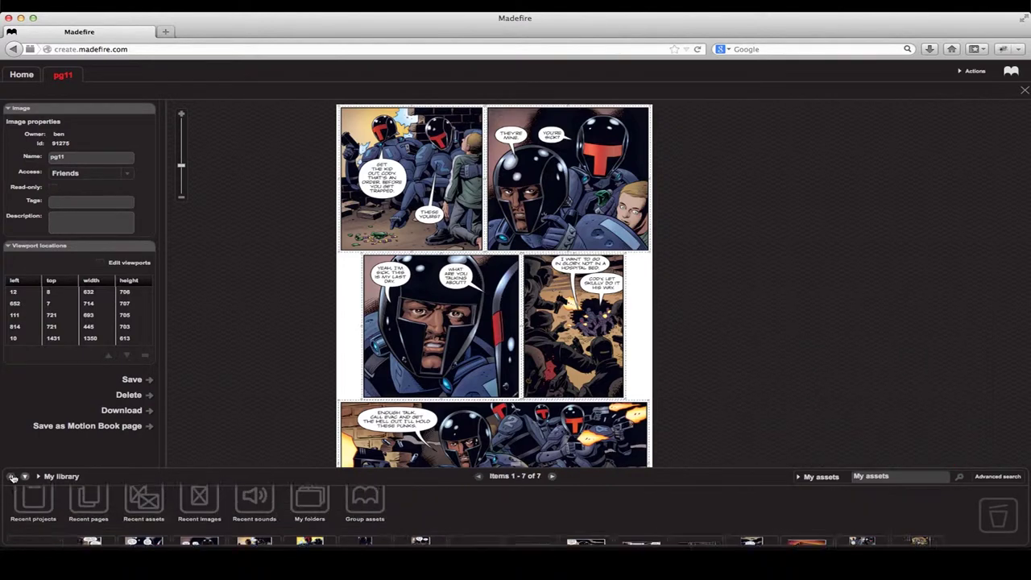
{"action": "left_click", "coordinate": [93, 509]}
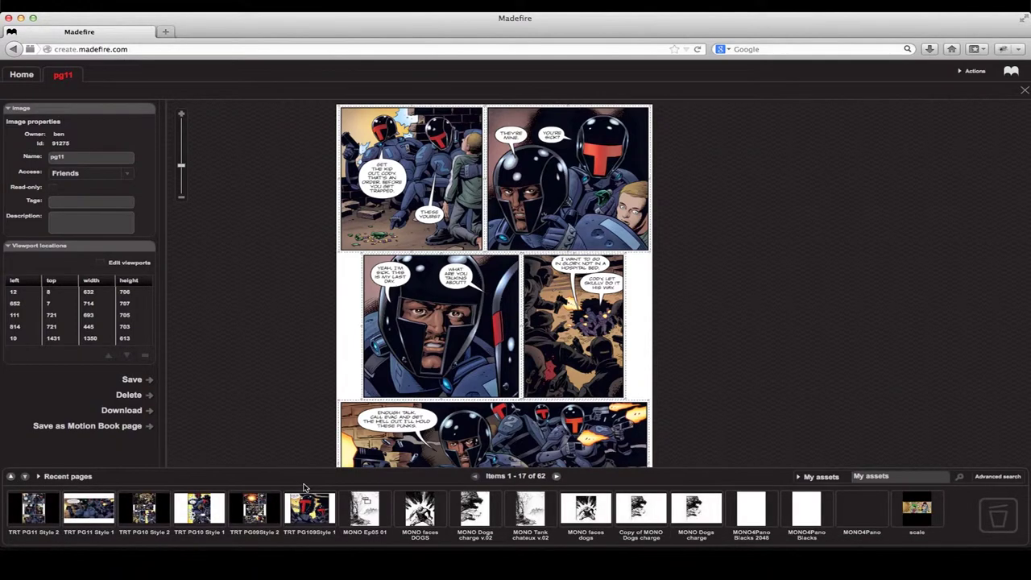
{"action": "left_click", "coordinate": [310, 534]}
{"action": "left_click", "coordinate": [310, 533]}
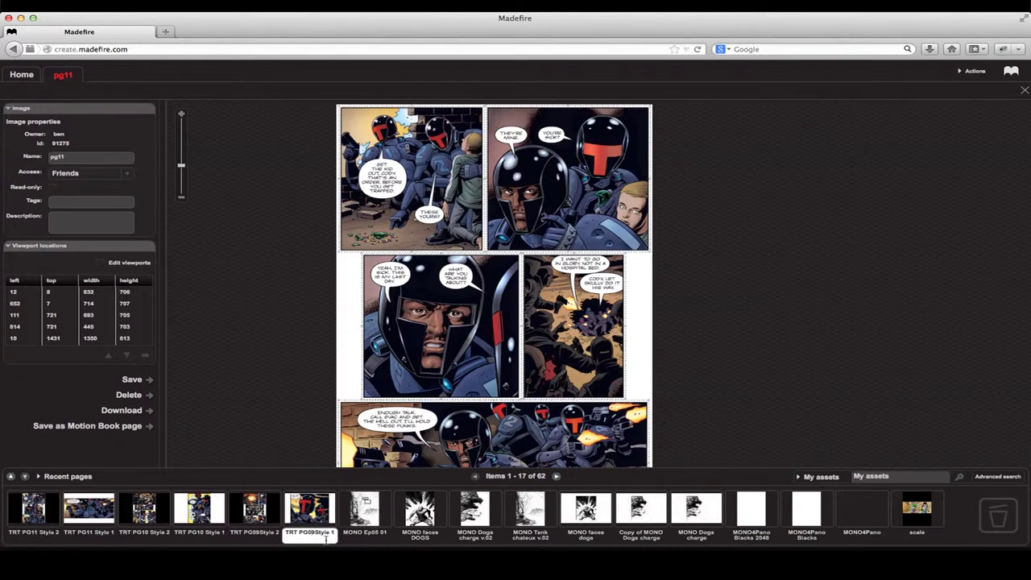
{"action": "key", "text": "Return"}
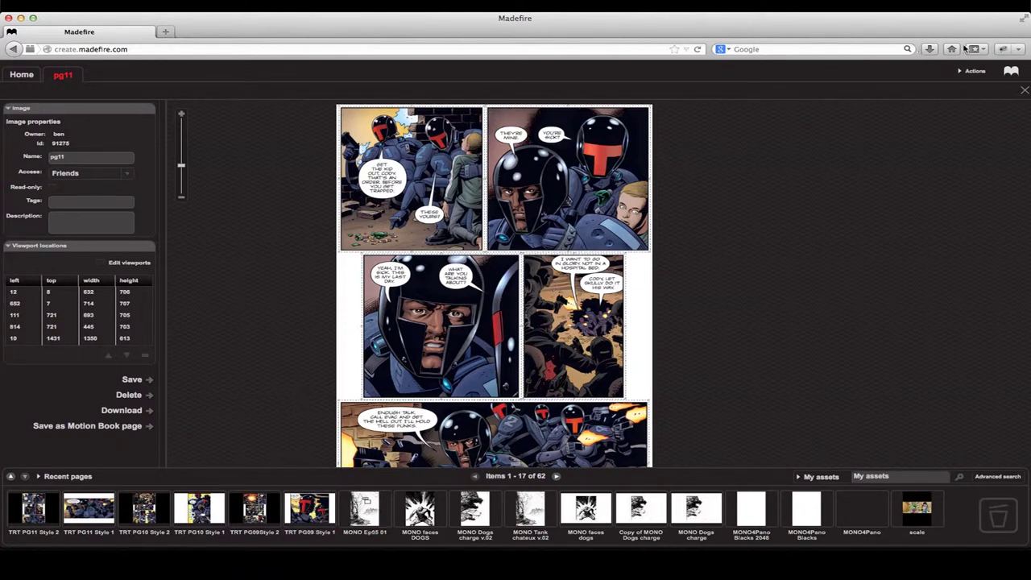
Step: Close the pg11 image and open the TRT PG09 Style 1 page for editing
{"action": "left_click", "coordinate": [1025, 93]}
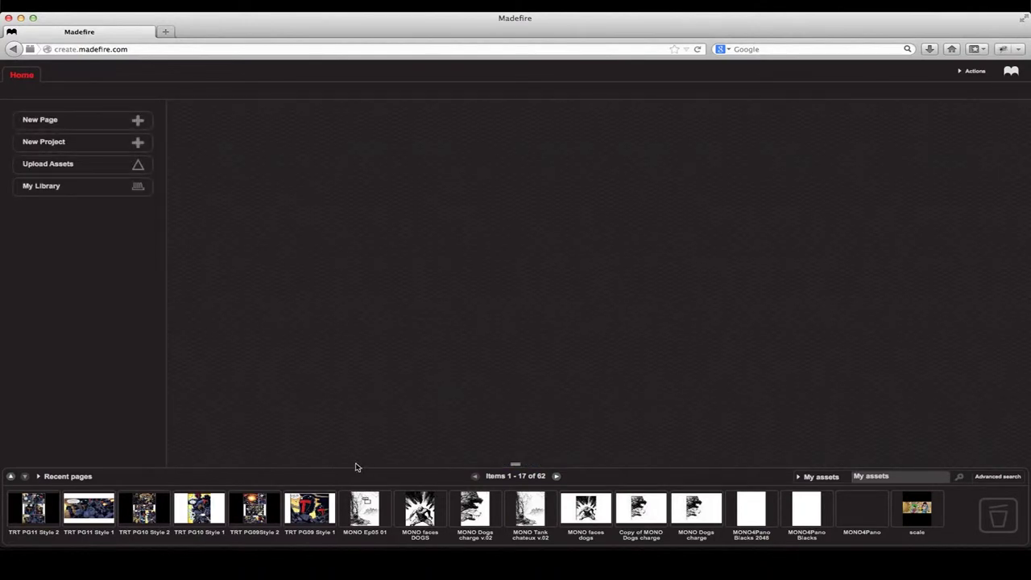
{"action": "double_click", "coordinate": [367, 503]}
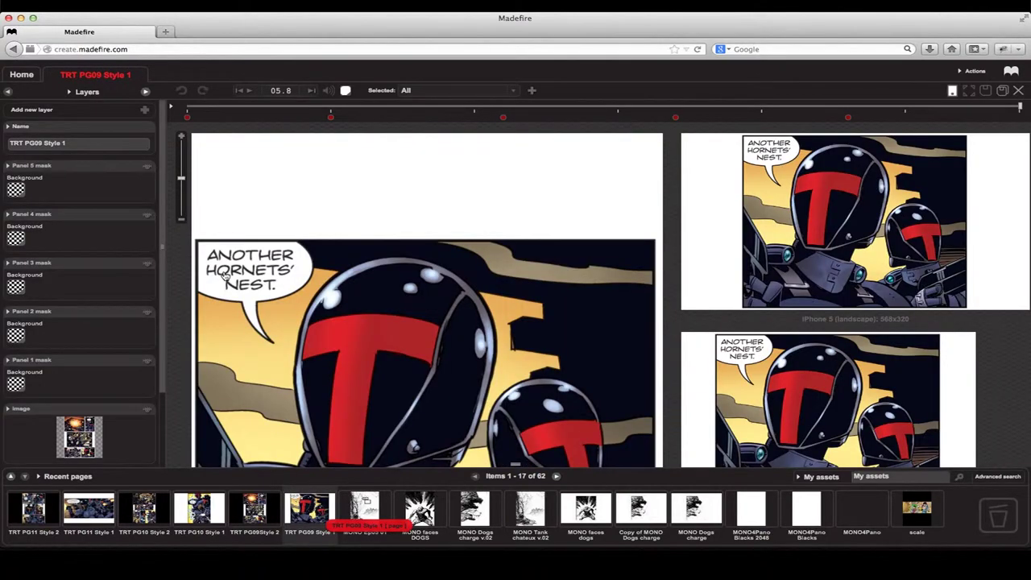
Step: Preview the TRT PG09 Style 1 page in the iPad Portrait iPhones device frames and play it from the start
{"action": "left_click_drag", "start_coordinate": [181, 182], "coordinate": [186, 203]}
{"action": "left_click_drag", "start_coordinate": [239, 228], "coordinate": [177, 166]}
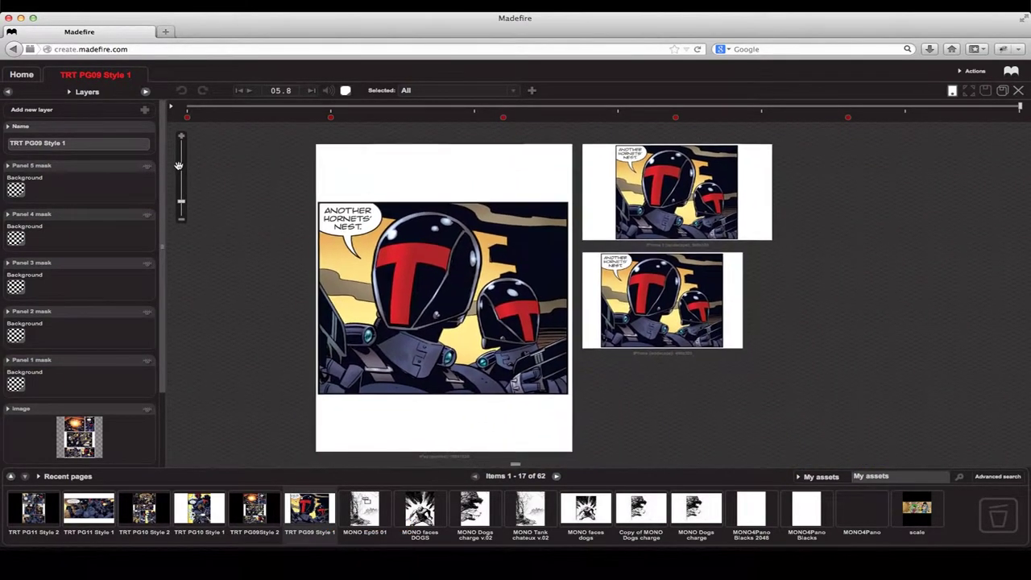
{"action": "left_click", "coordinate": [242, 91]}
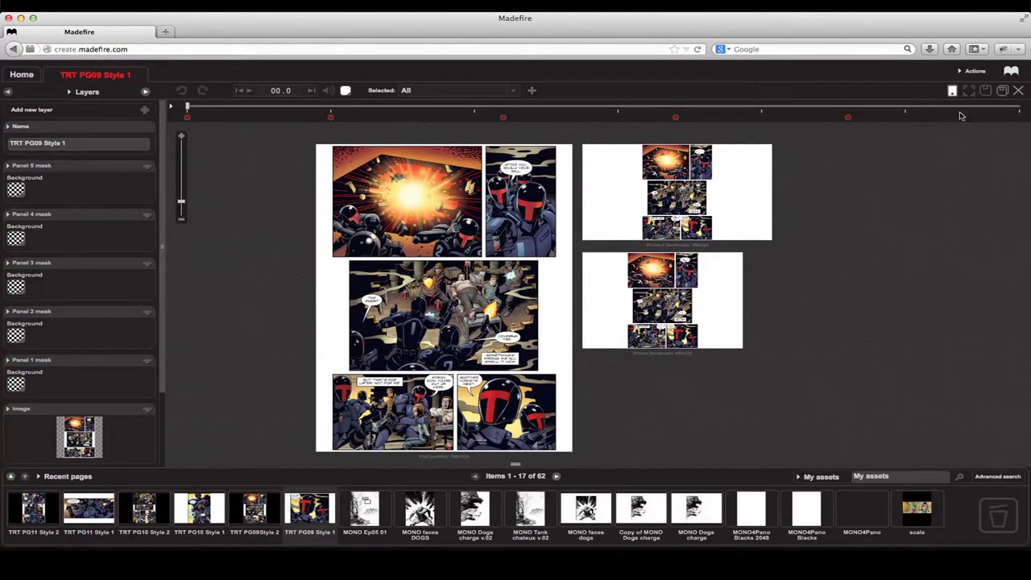
{"action": "left_click", "coordinate": [954, 92]}
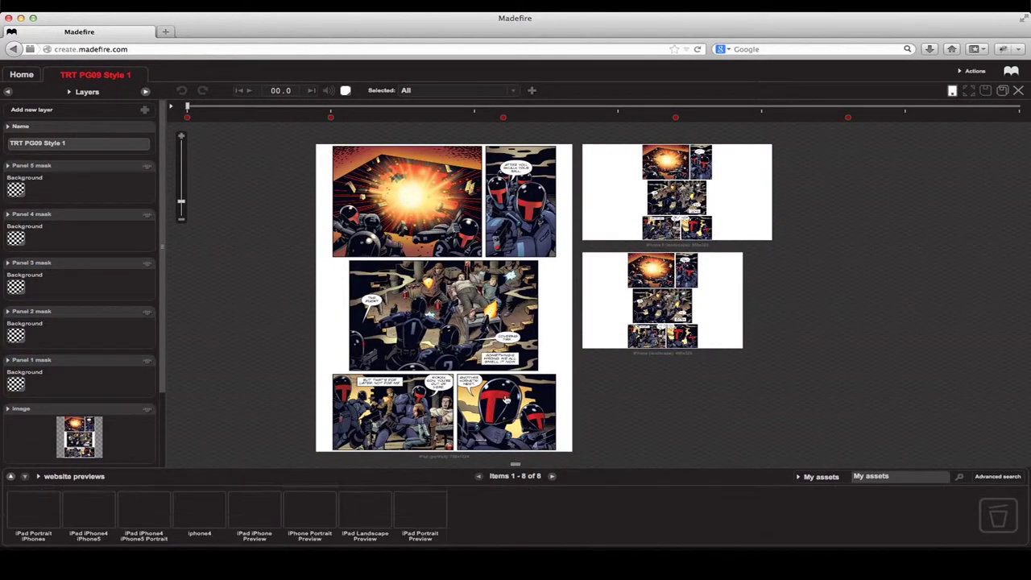
{"action": "left_click", "coordinate": [35, 510]}
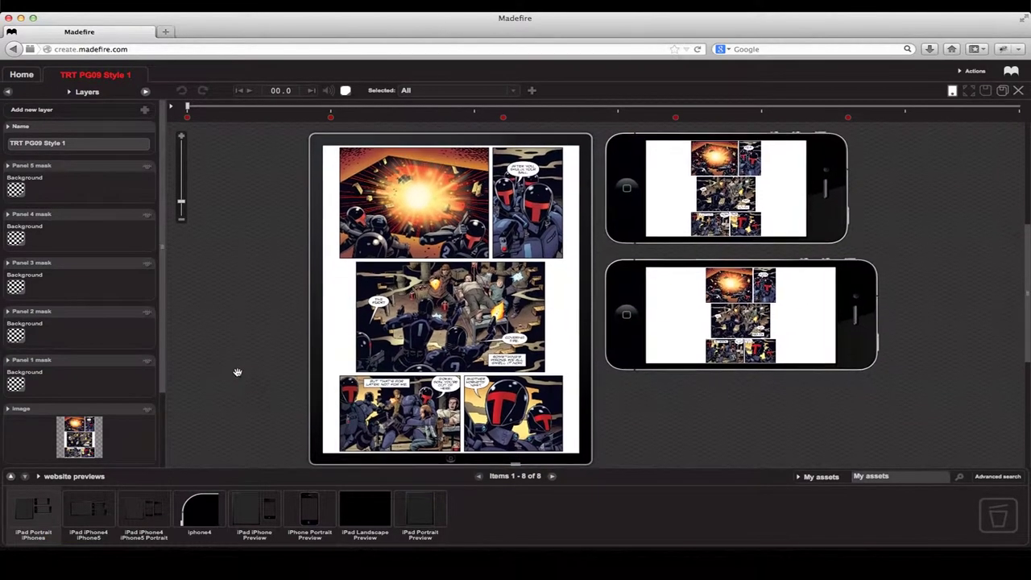
{"action": "left_click", "coordinate": [248, 91]}
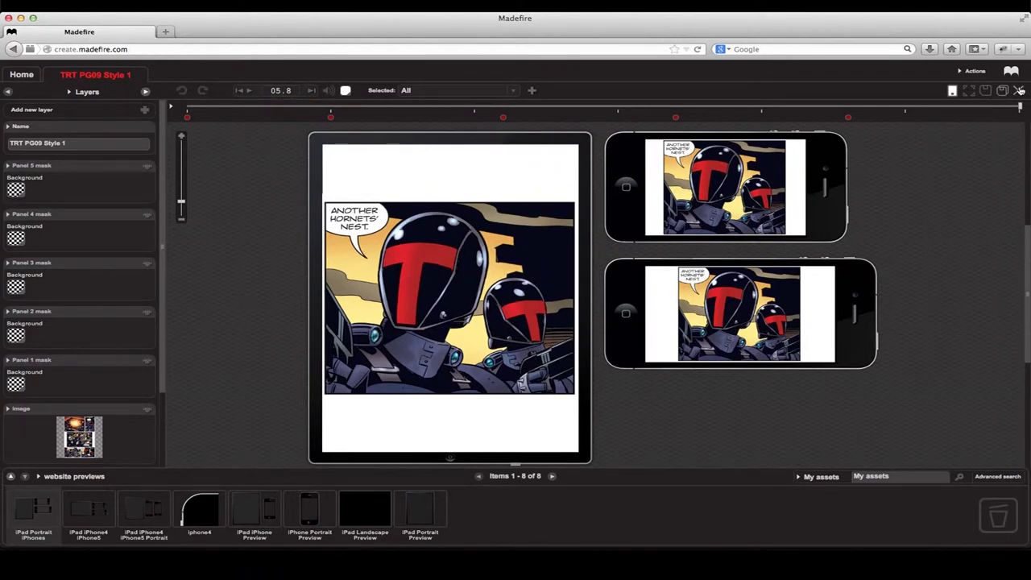
Step: Close TRT PG09 Style 1 and open the TRT PG09Style 2 page from the recent pages
{"action": "left_click", "coordinate": [1018, 90]}
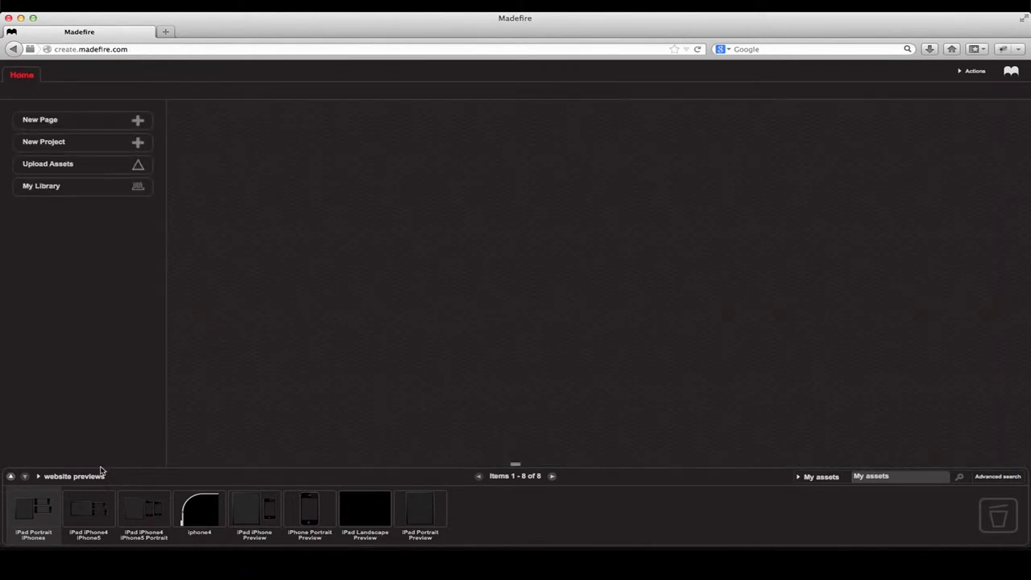
{"action": "left_click", "coordinate": [10, 476]}
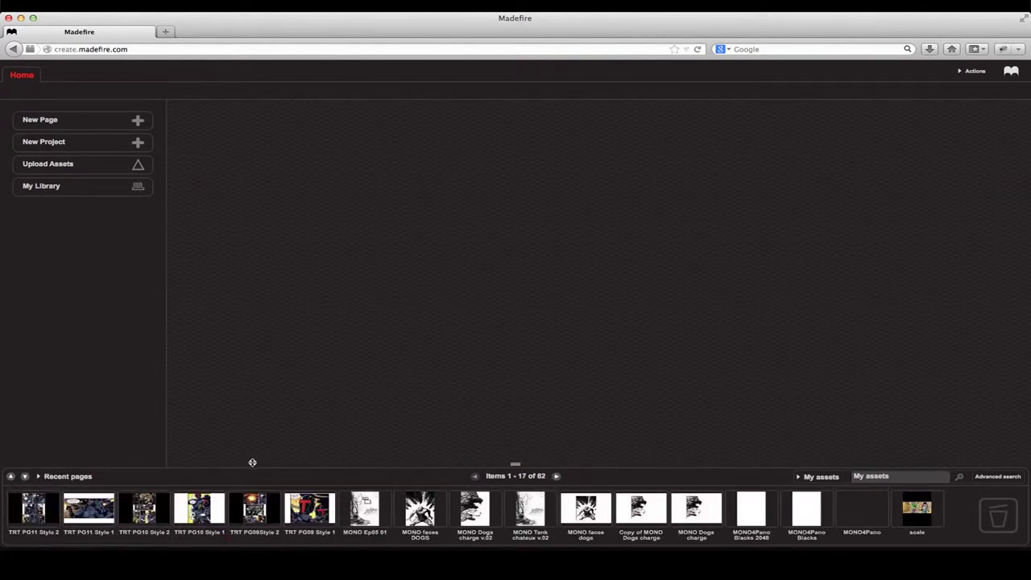
{"action": "double_click", "coordinate": [259, 513]}
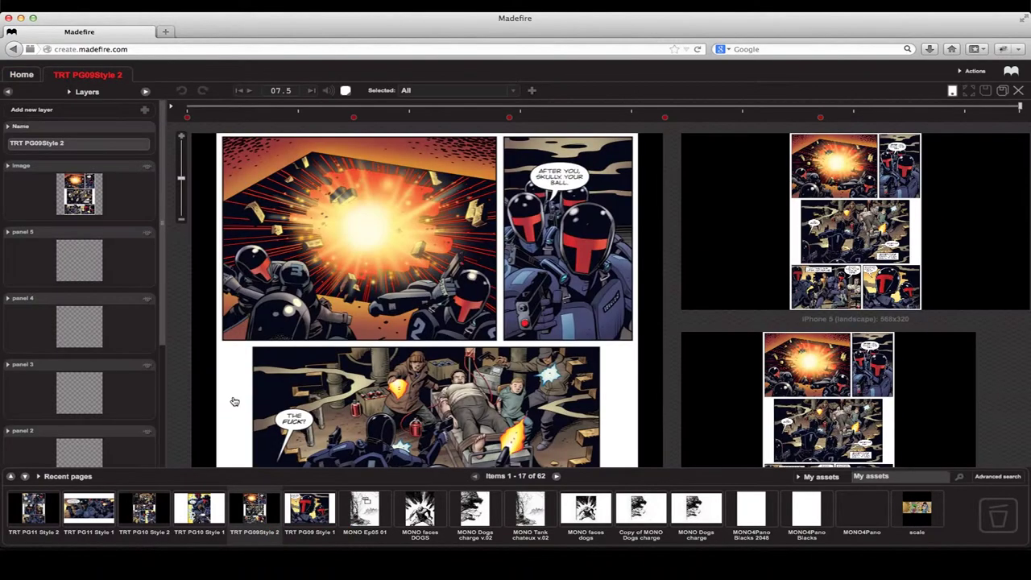
Step: Preview the TRT PG09Style 2 page in the iPad Portrait iPhones device frames and play it from the start
{"action": "left_click_drag", "start_coordinate": [181, 181], "coordinate": [183, 202]}
{"action": "left_click_drag", "start_coordinate": [263, 232], "coordinate": [183, 202]}
{"action": "left_click_drag", "start_coordinate": [279, 226], "coordinate": [279, 217]}
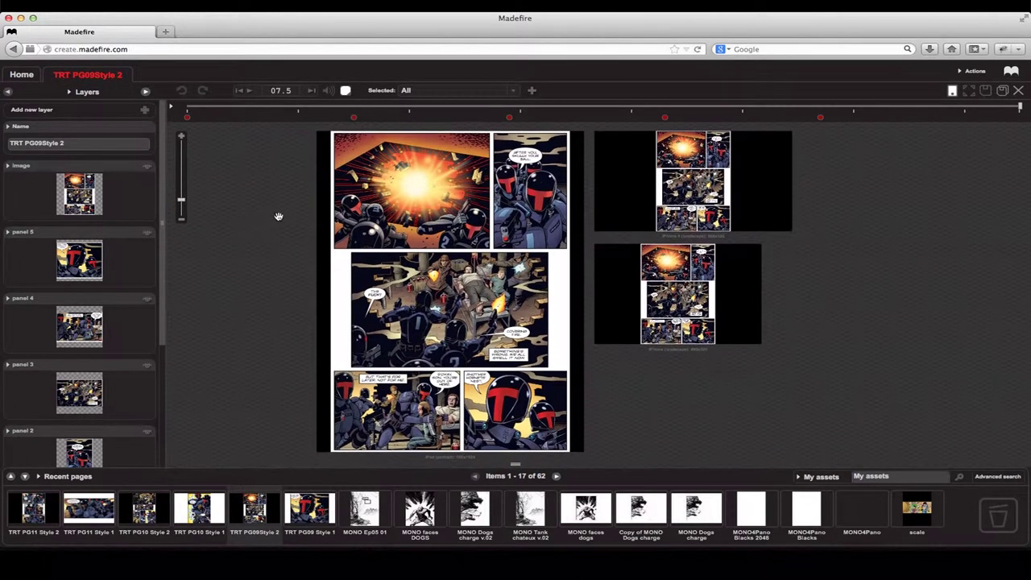
{"action": "left_click", "coordinate": [240, 93]}
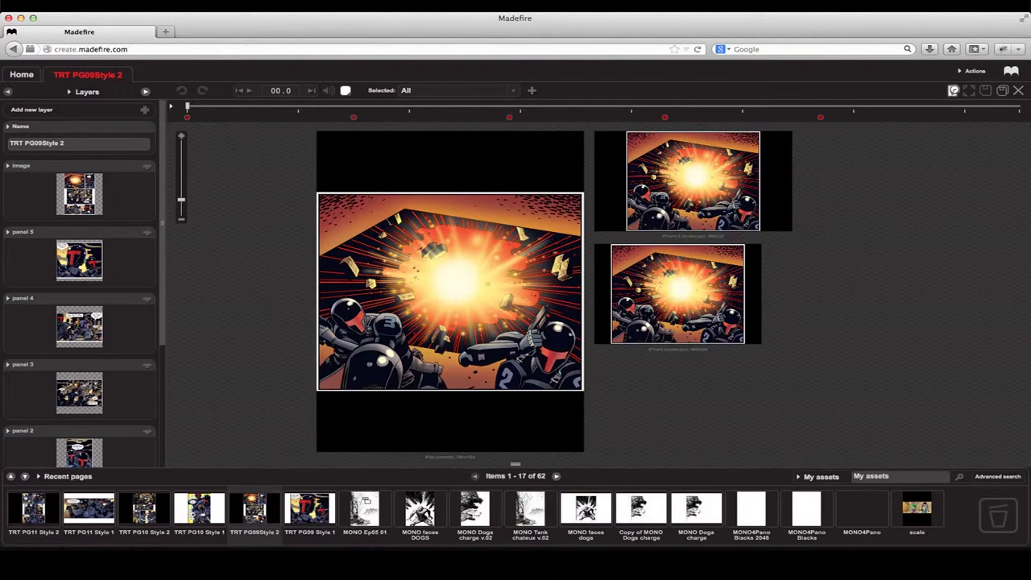
{"action": "left_click", "coordinate": [953, 91]}
{"action": "left_click", "coordinate": [34, 509]}
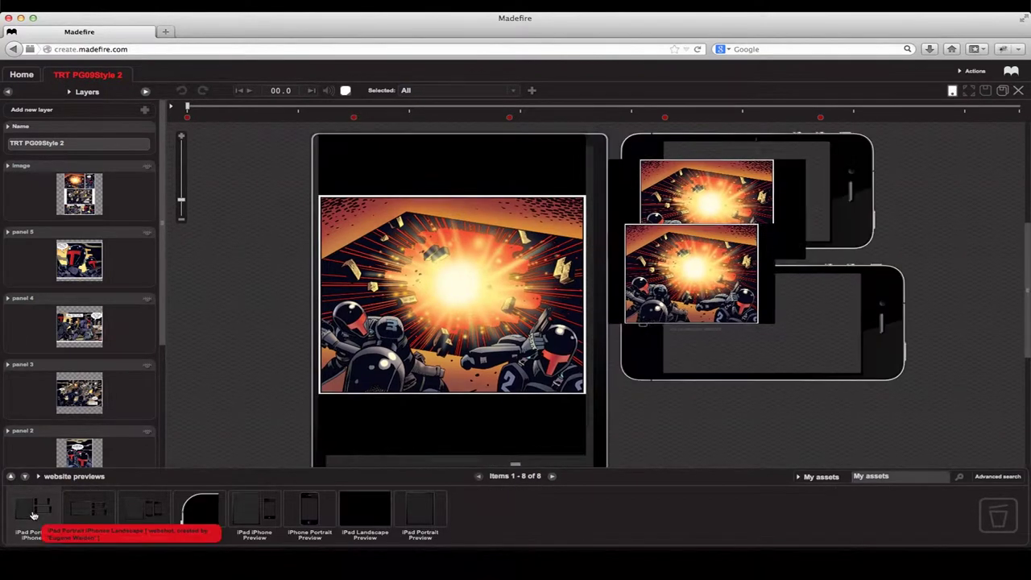
{"action": "left_click", "coordinate": [11, 476]}
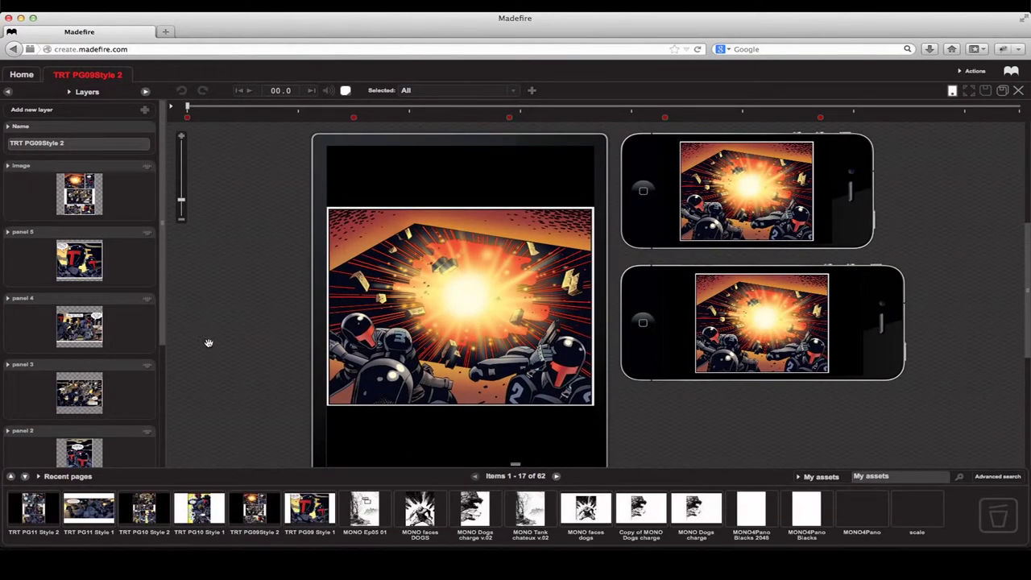
{"action": "left_click", "coordinate": [249, 92]}
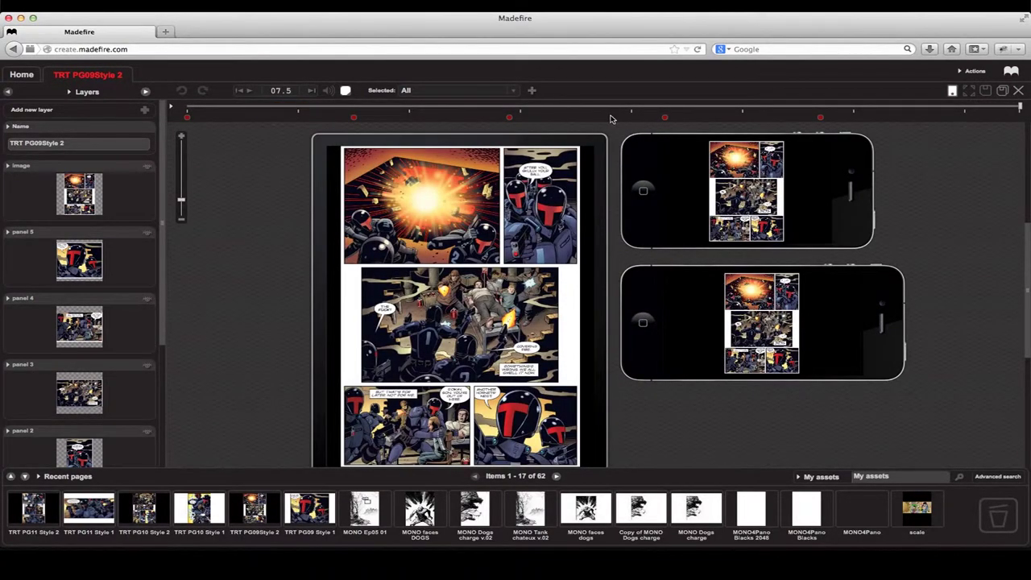
Step: Expand the page's timeline, scrub through its layer keyframes, and close the page
{"action": "left_click", "coordinate": [171, 110]}
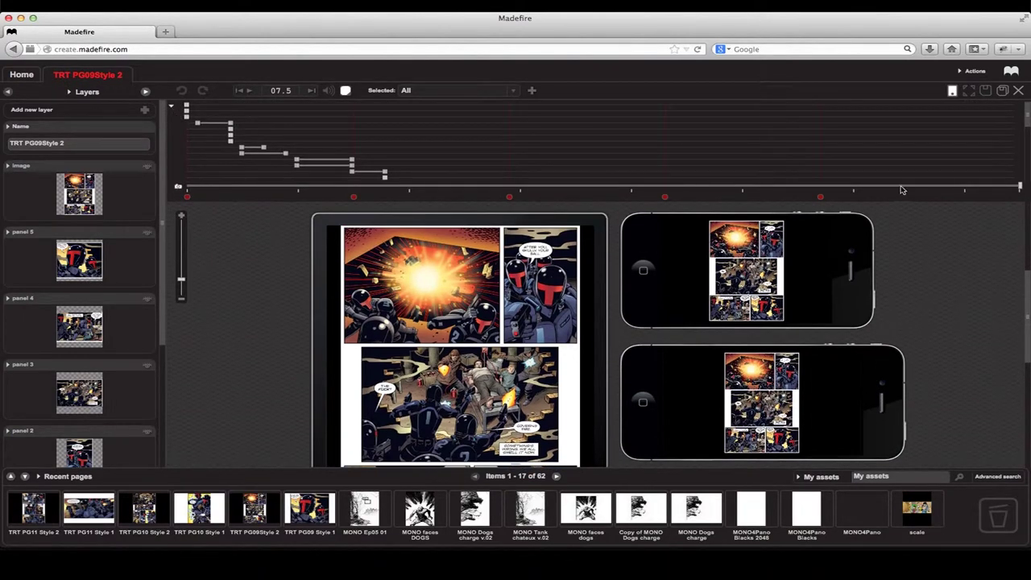
{"action": "left_click_drag", "start_coordinate": [1021, 187], "coordinate": [509, 188]}
{"action": "left_click_drag", "start_coordinate": [1028, 114], "coordinate": [1027, 169]}
{"action": "left_click_drag", "start_coordinate": [508, 188], "coordinate": [1021, 186]}
{"action": "left_click", "coordinate": [1017, 91]}
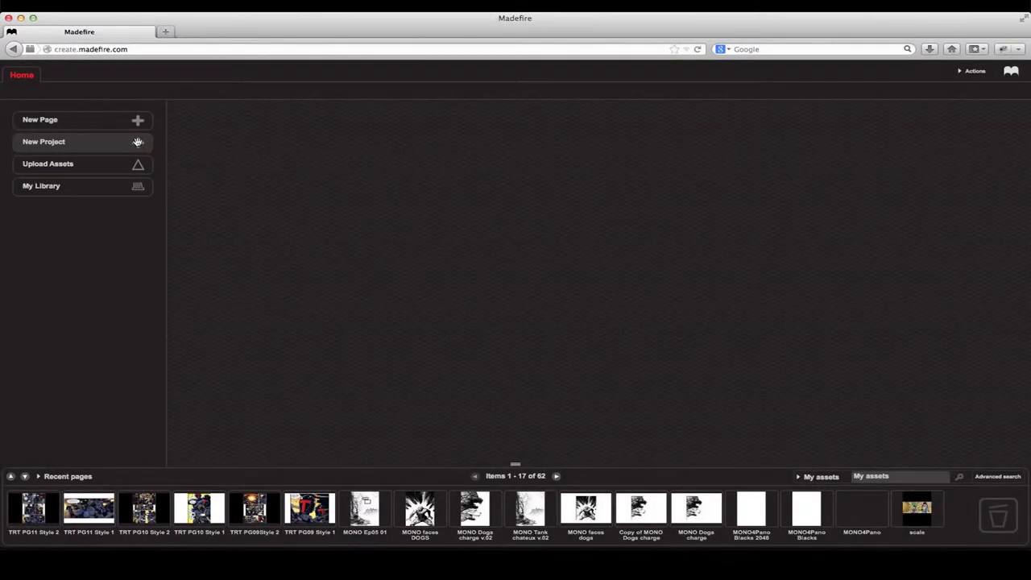
Step: Create a new project named pan-n-scan example and enable Upload to Web
{"action": "left_click", "coordinate": [138, 143]}
{"action": "left_click", "coordinate": [33, 228]}
{"action": "type", "text": "pan-n-scan example"}
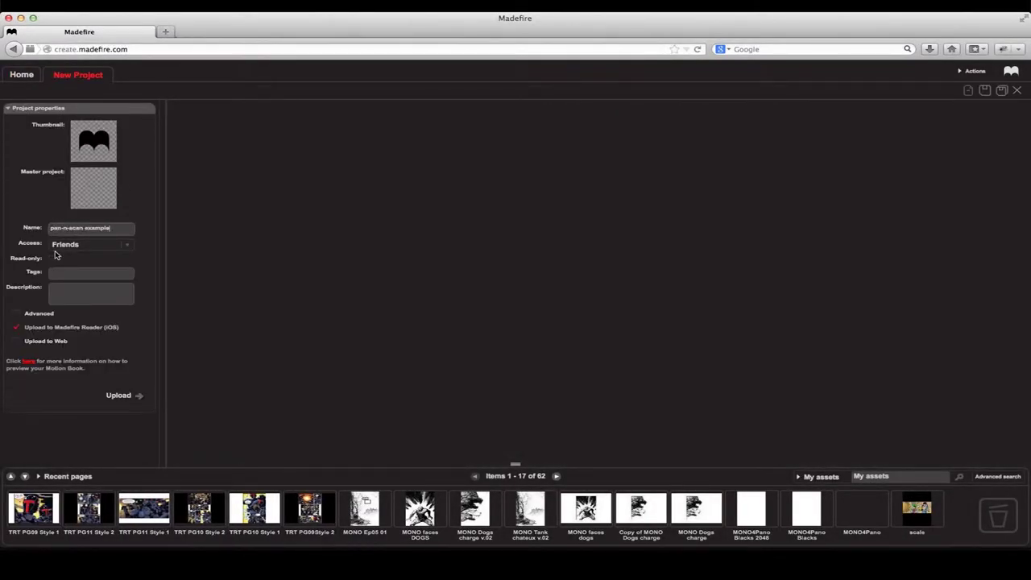
{"action": "left_click", "coordinate": [36, 342]}
Step: Add the six TRT pages to the project in the order PG09, PG10, PG11, with Style 1 before Style 2 for each
{"action": "left_click_drag", "start_coordinate": [34, 507], "coordinate": [283, 295]}
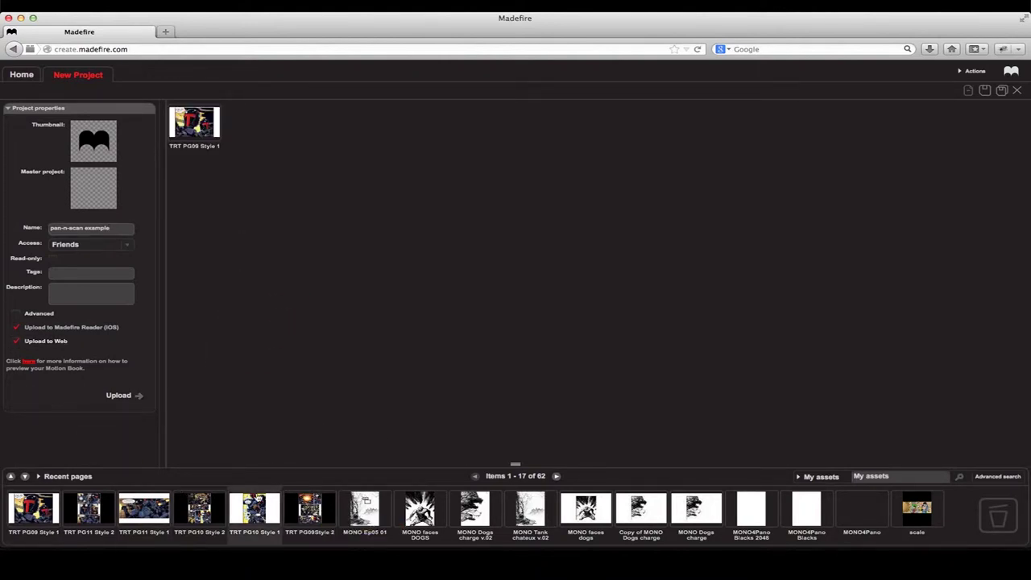
{"action": "left_click_drag", "start_coordinate": [310, 507], "coordinate": [335, 348]}
{"action": "left_click_drag", "start_coordinate": [254, 507], "coordinate": [330, 323]}
{"action": "left_click_drag", "start_coordinate": [199, 507], "coordinate": [329, 331]}
{"action": "left_click_drag", "start_coordinate": [144, 507], "coordinate": [301, 365]}
{"action": "left_click_drag", "start_coordinate": [88, 507], "coordinate": [352, 345]}
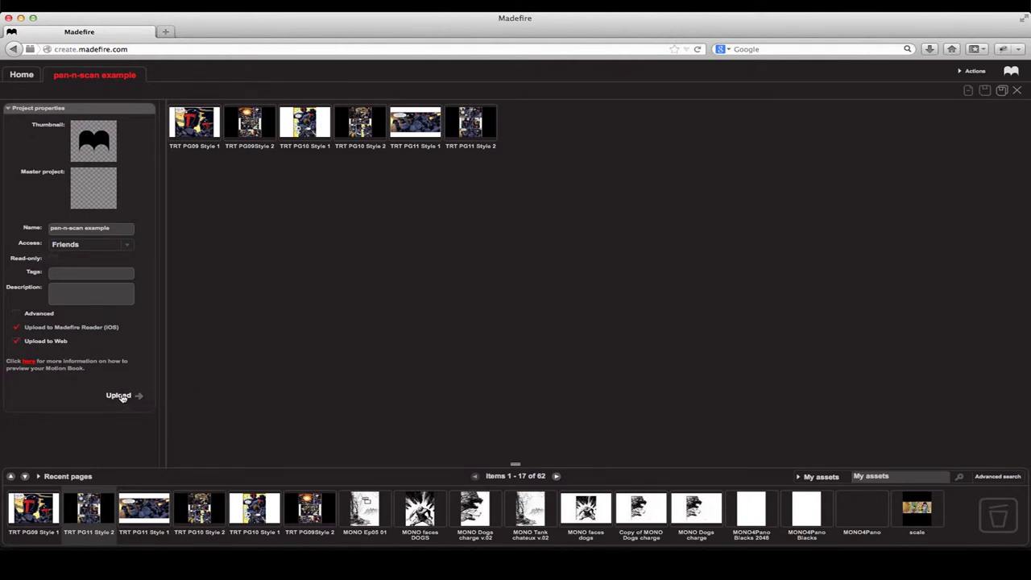
Step: Upload the pan-n-scan example project and open its web version
{"action": "left_click", "coordinate": [118, 396]}
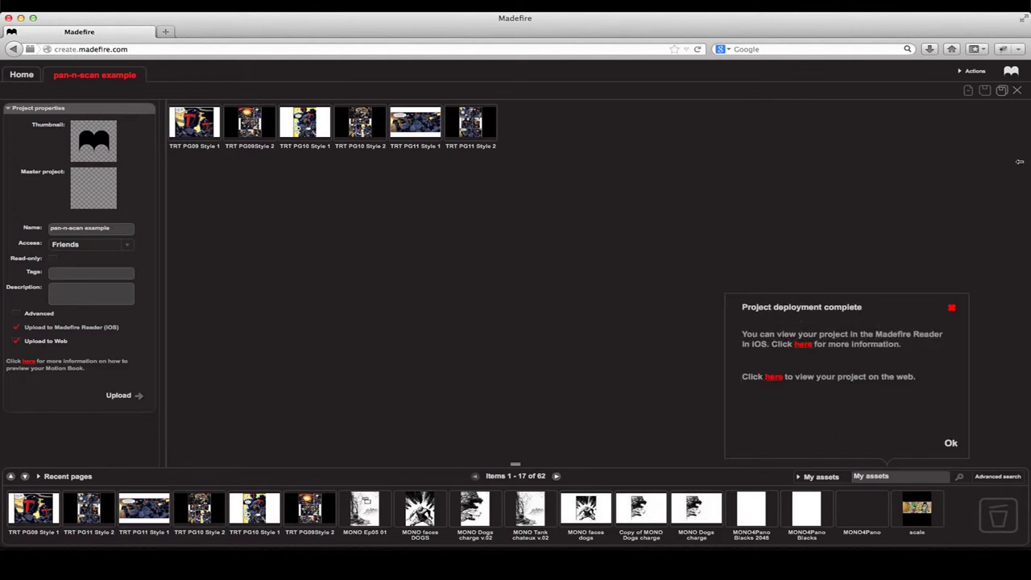
{"action": "left_click", "coordinate": [773, 377]}
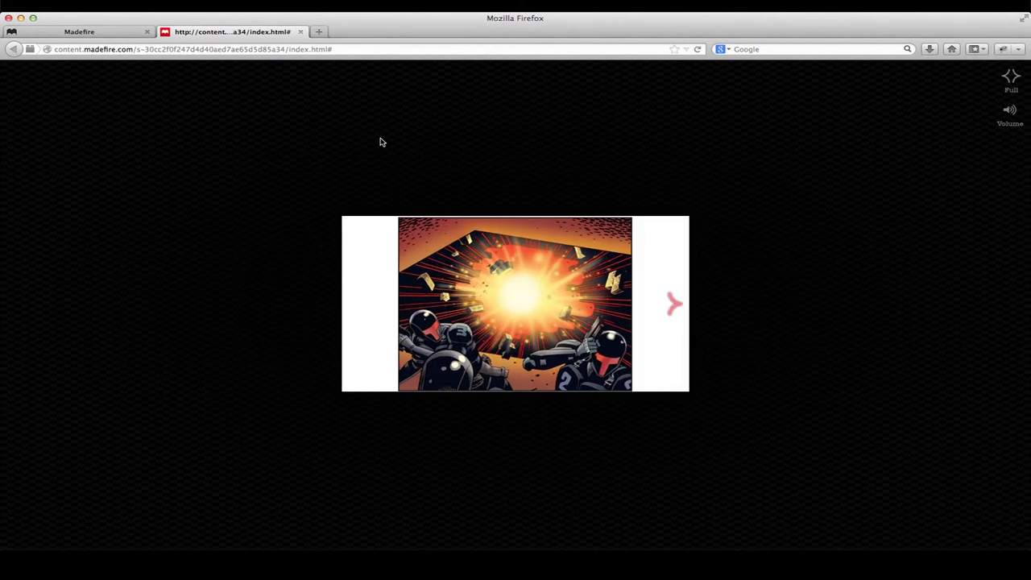
Step: Step forward through the panels of the first page in the web reader to the start of the next page
{"action": "left_click", "coordinate": [672, 306]}
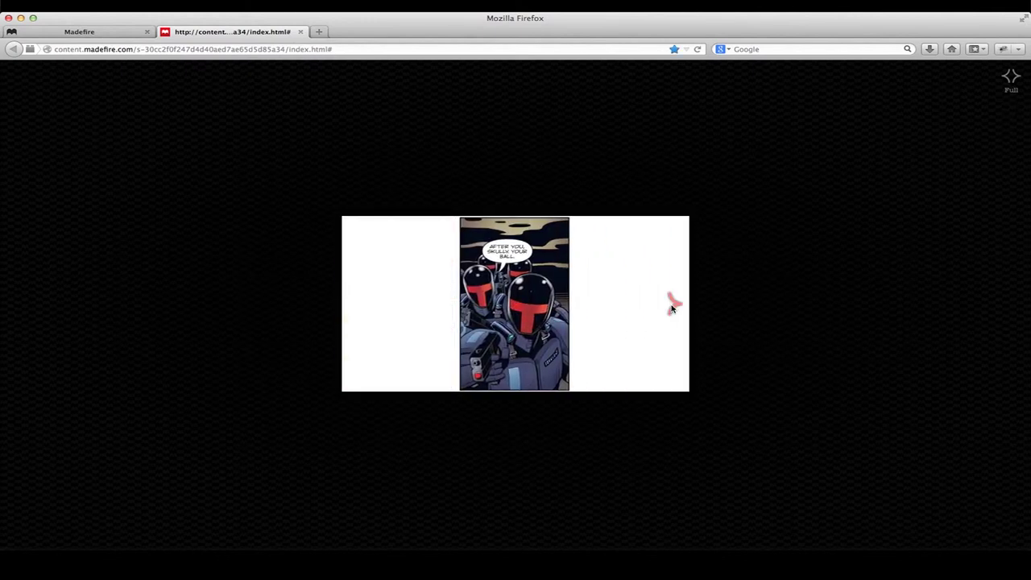
{"action": "left_click", "coordinate": [673, 306]}
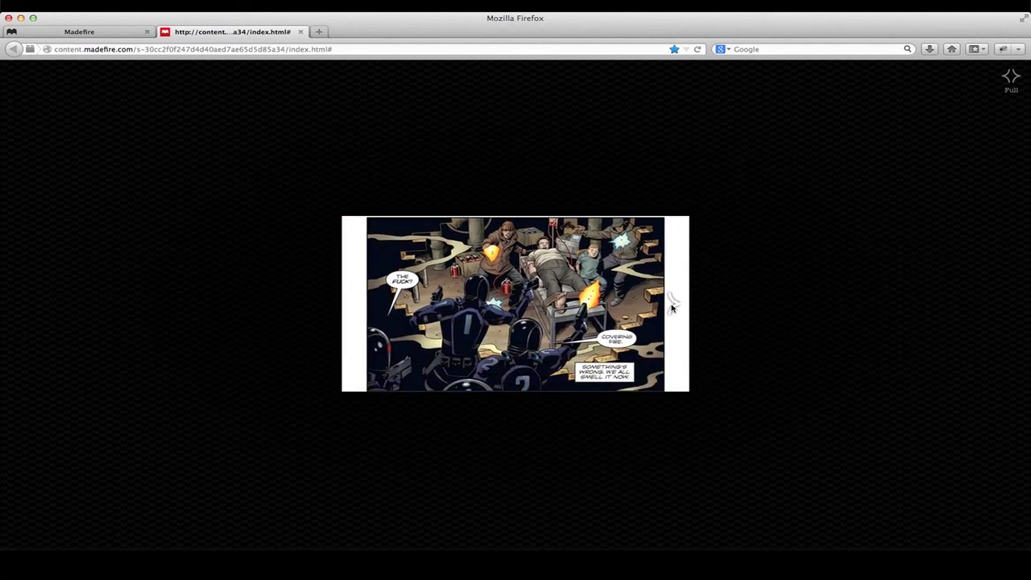
{"action": "left_click", "coordinate": [673, 306]}
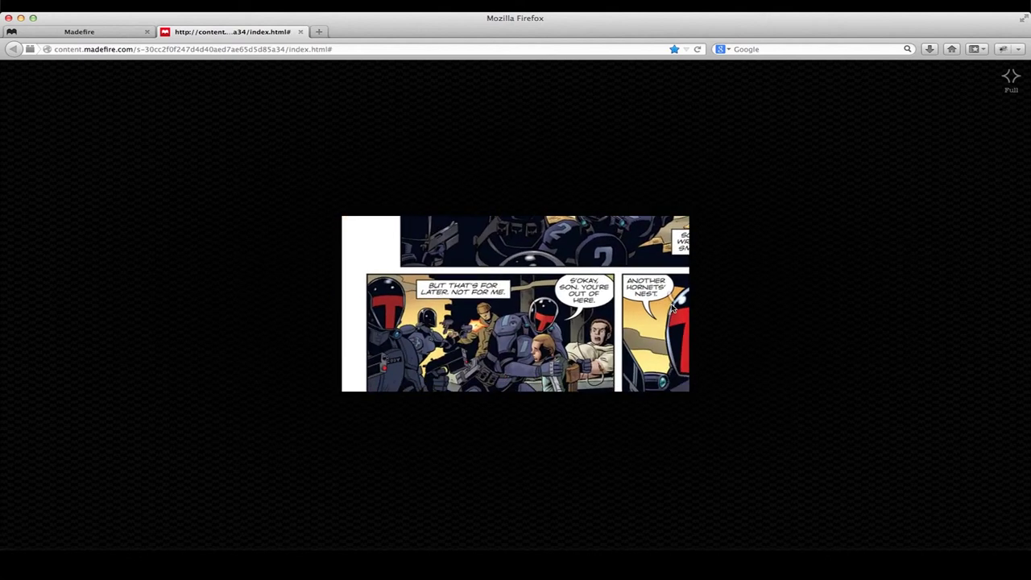
{"action": "left_click", "coordinate": [672, 306]}
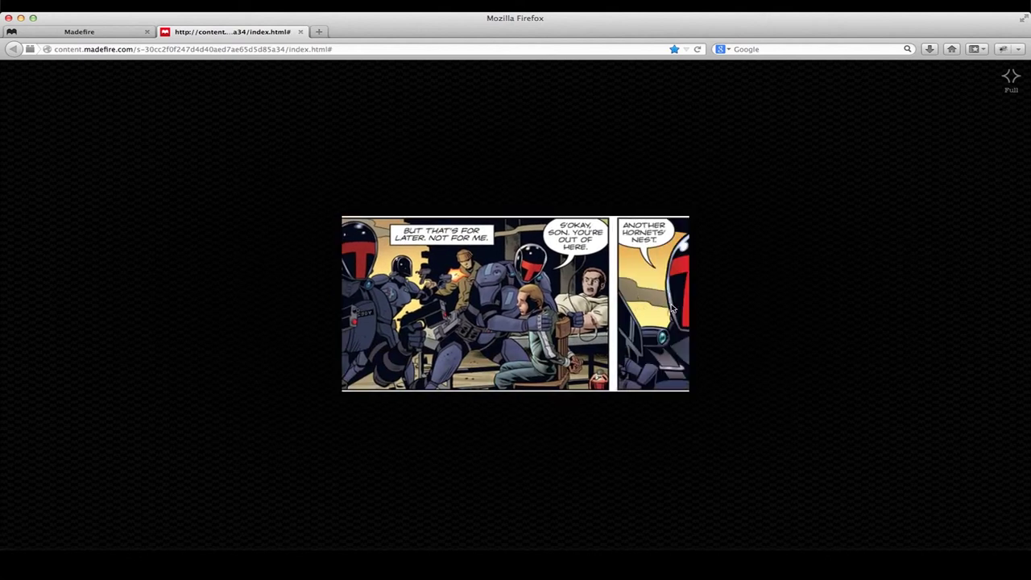
{"action": "left_click", "coordinate": [672, 306]}
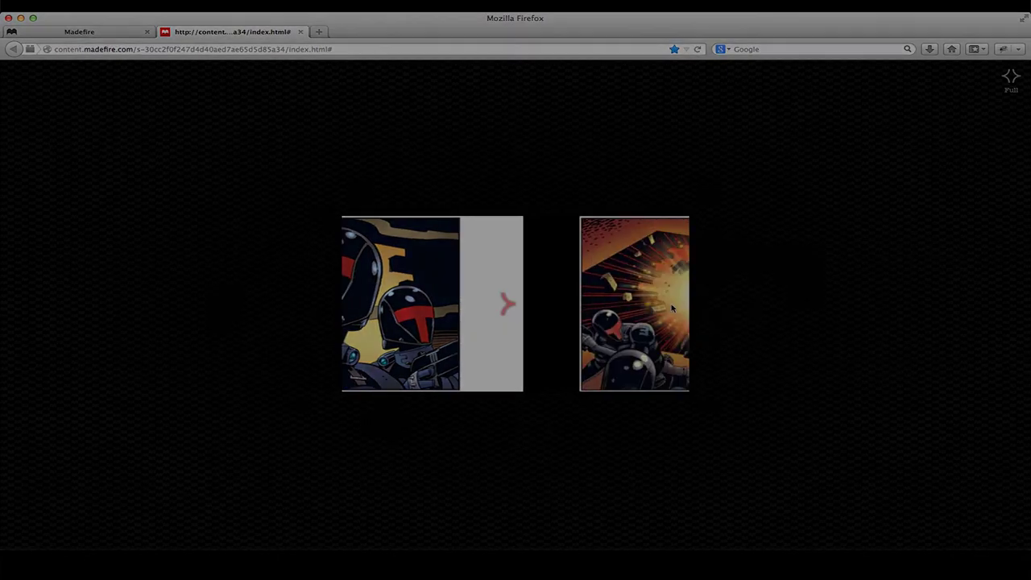